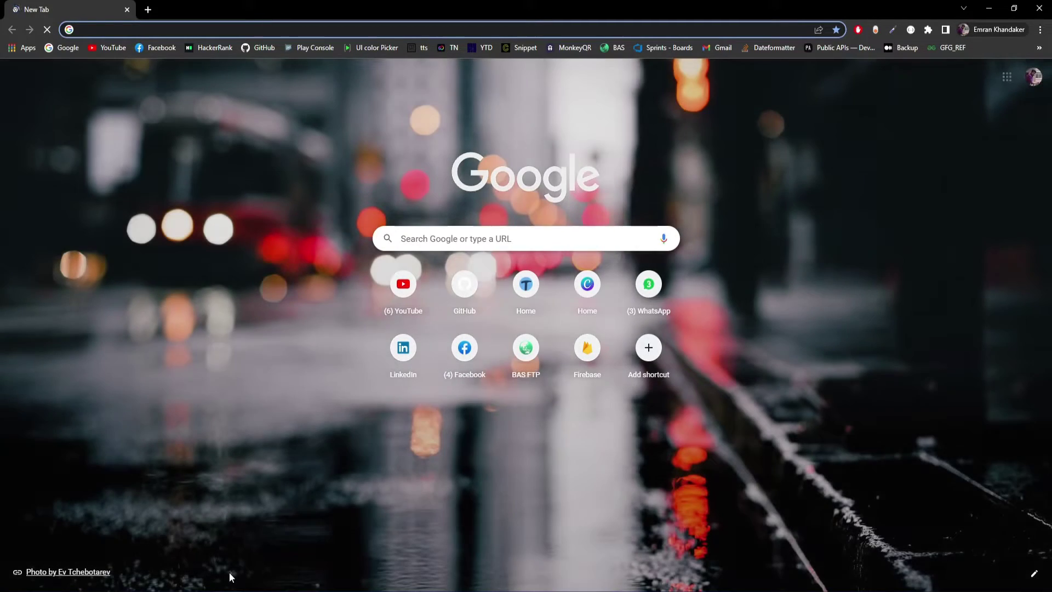
- Search the web for "flutter installation" and open the Install page of the Flutter documentation
{"action": "type", "text": "flutter "}
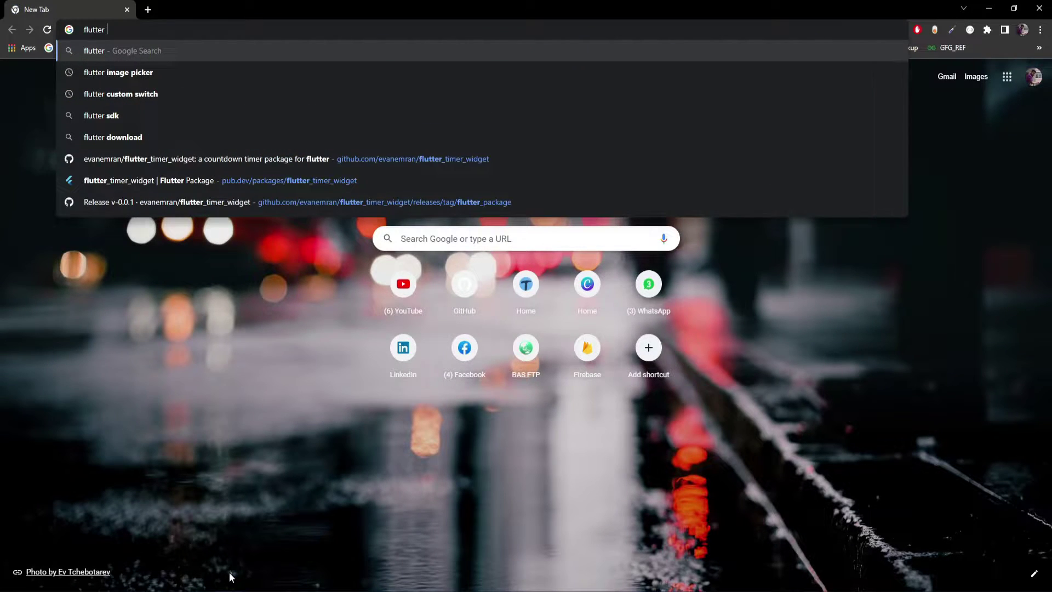
{"action": "type", "text": "in"}
{"action": "key", "text": "BackSpace"}
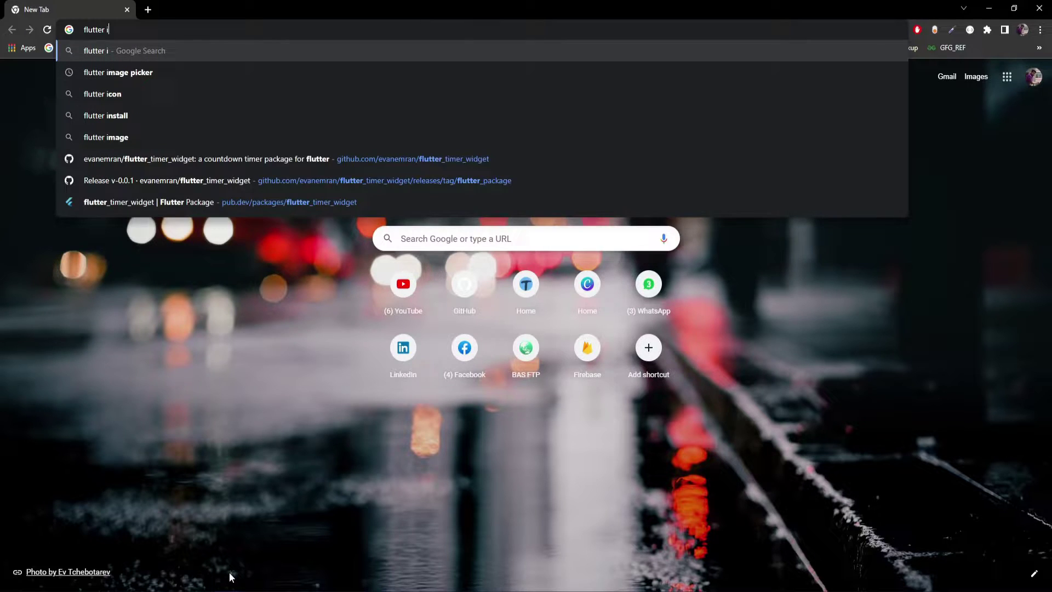
{"action": "type", "text": "nstallation"}
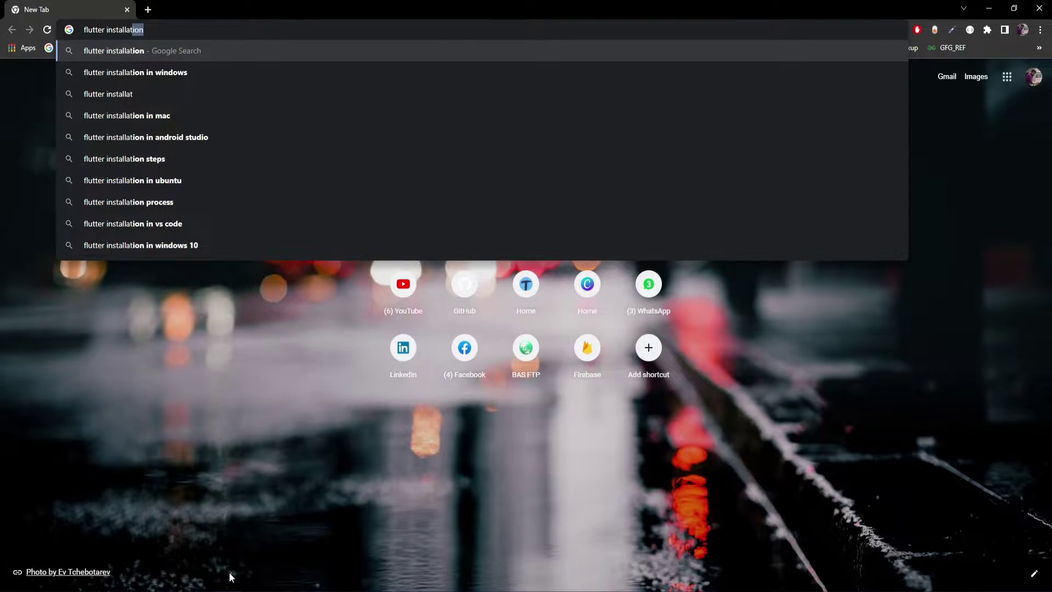
{"action": "key", "text": "Return"}
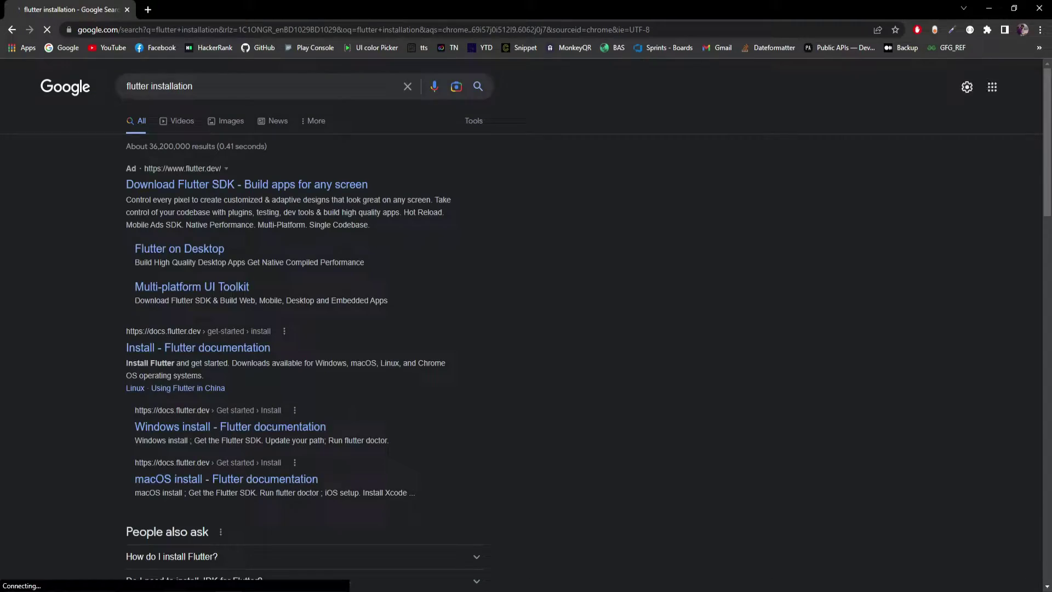
{"action": "scroll", "coordinate": [93, 369], "scroll_direction": "down", "scroll_amount": 1}
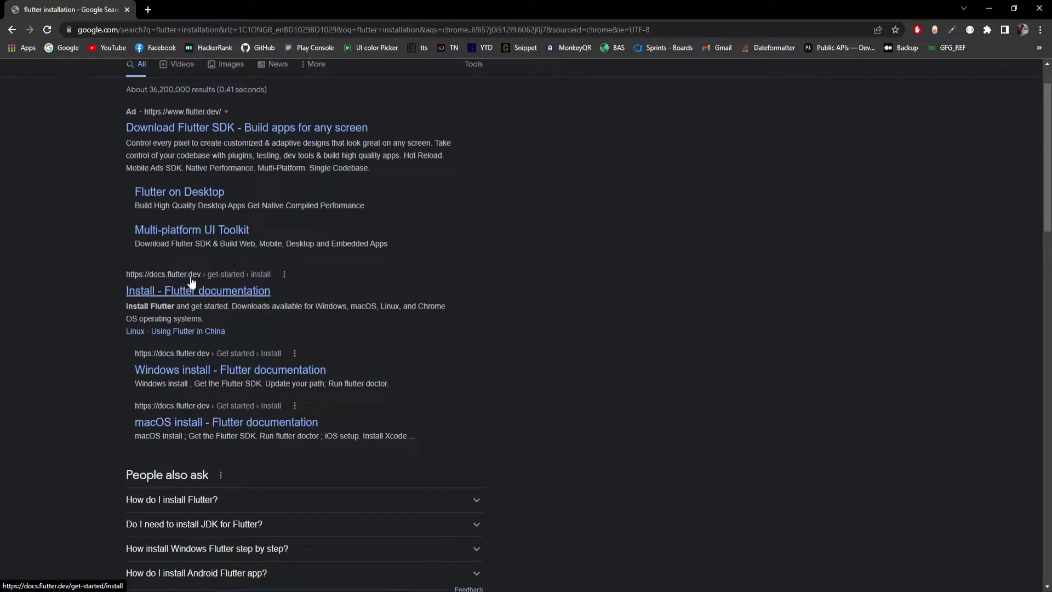
{"action": "left_click", "coordinate": [197, 289]}
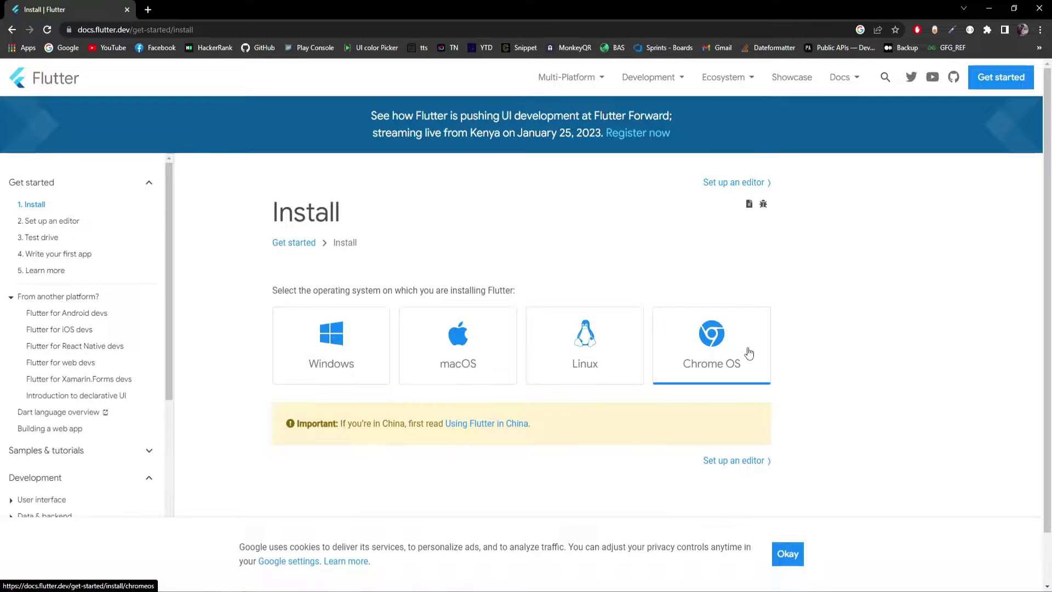
- Open the Windows install guide and download the SDK bundle flutter_windows_3.3.9-stable.zip
{"action": "left_click", "coordinate": [321, 353]}
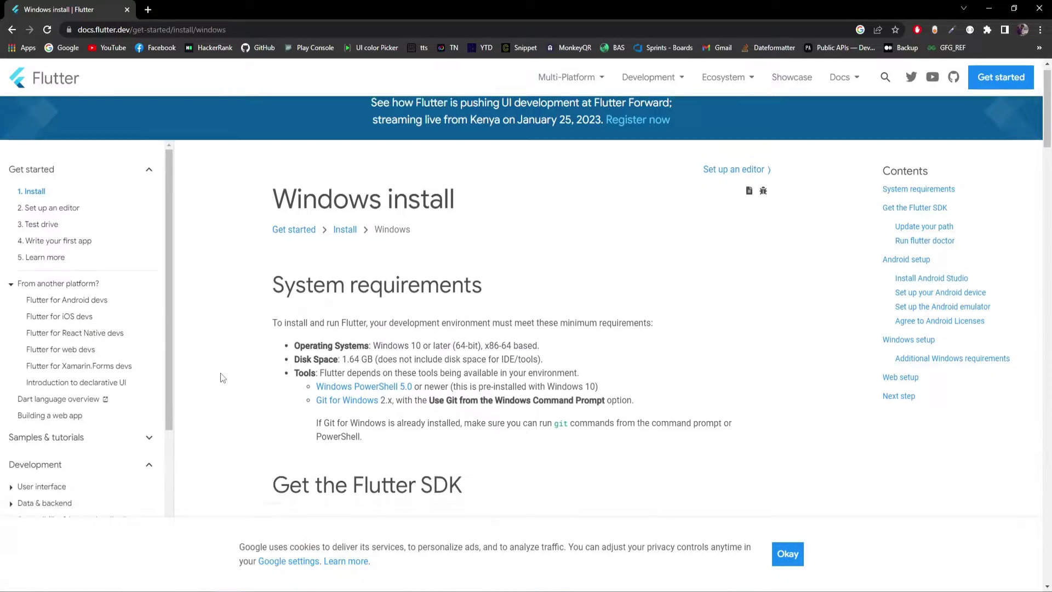
{"action": "scroll", "coordinate": [221, 373], "scroll_direction": "down", "scroll_amount": 3}
{"action": "scroll", "coordinate": [221, 377], "scroll_direction": "up", "scroll_amount": 2}
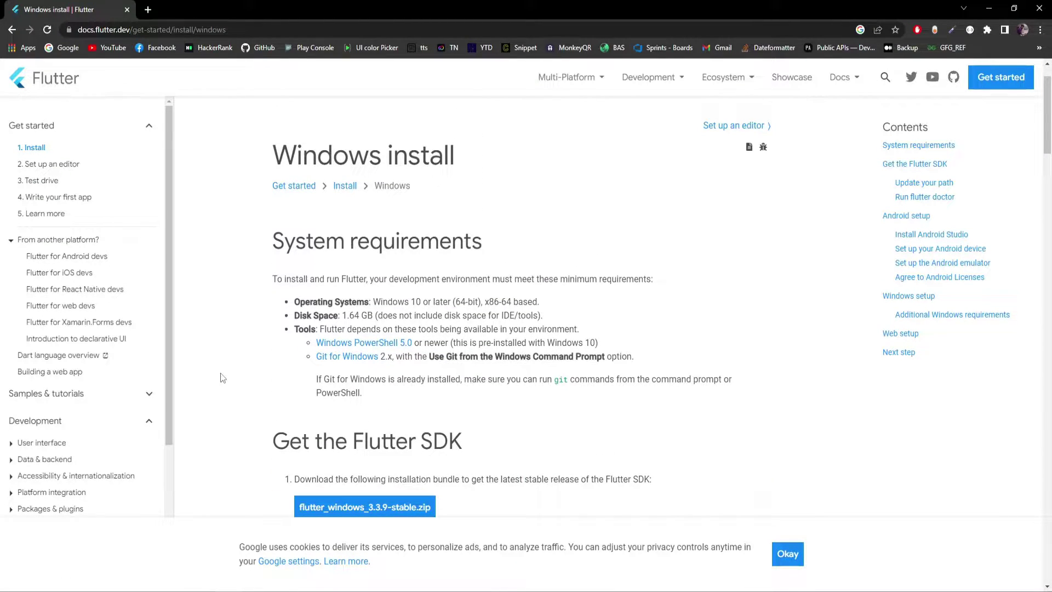
{"action": "scroll", "coordinate": [220, 374], "scroll_direction": "down", "scroll_amount": 2}
{"action": "left_click_drag", "start_coordinate": [296, 366], "coordinate": [530, 366]}
{"action": "left_click", "coordinate": [245, 373]}
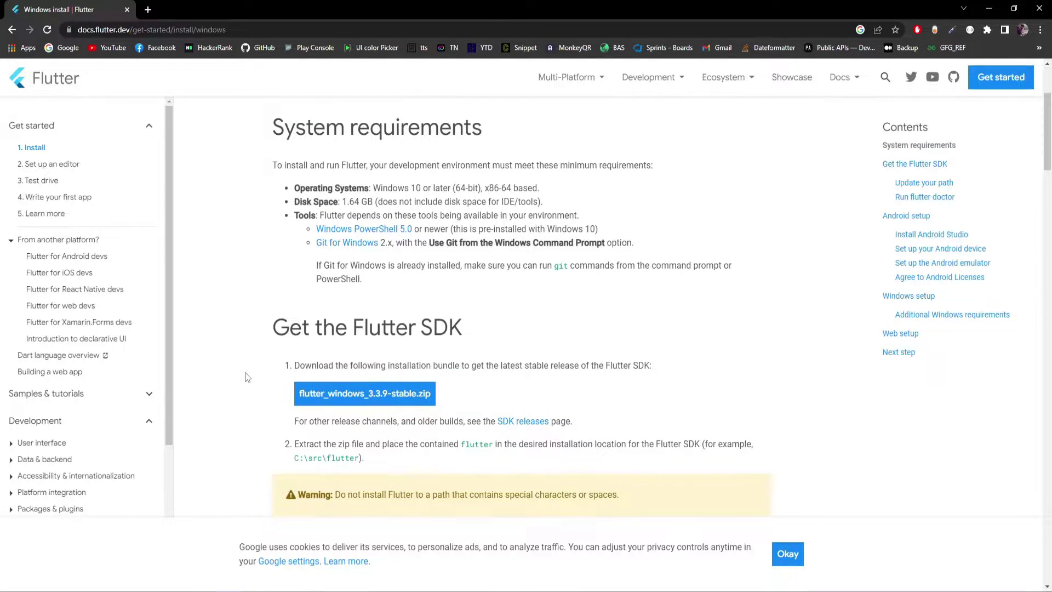
{"action": "scroll", "coordinate": [245, 372], "scroll_direction": "down", "scroll_amount": 1}
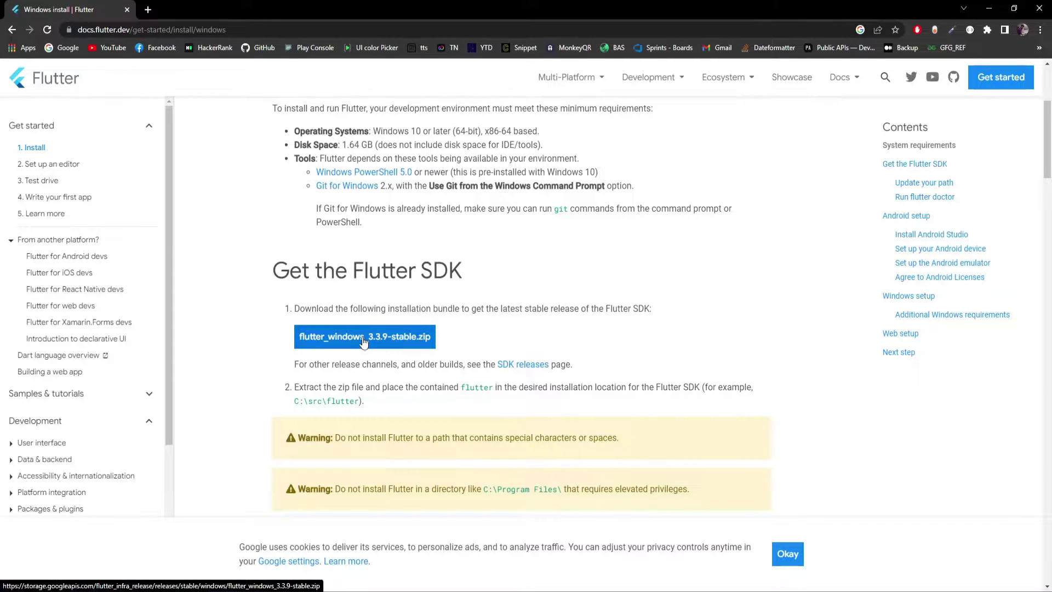
{"action": "left_click", "coordinate": [364, 340]}
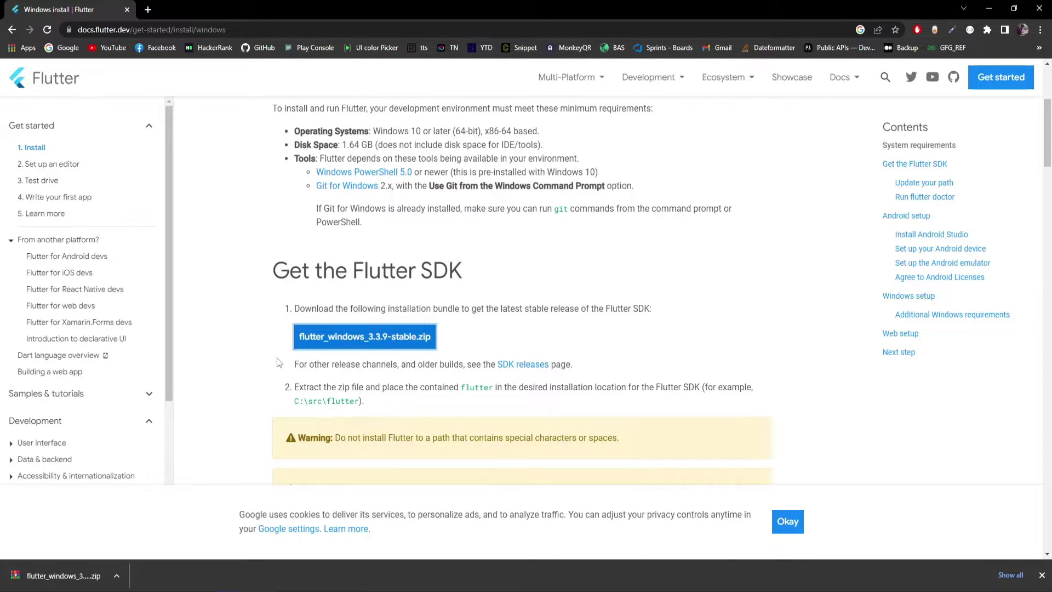
- Read the guide's SDK extraction instructions and warnings, and the "Update your path" section on environment variables
{"action": "scroll", "coordinate": [276, 356], "scroll_direction": "down", "scroll_amount": 1}
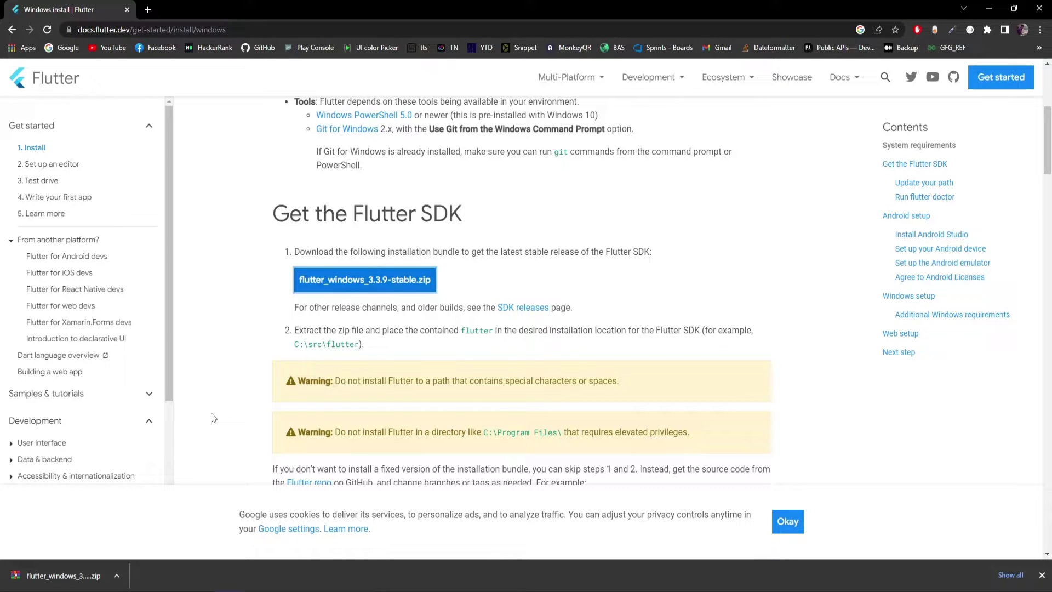
{"action": "scroll", "coordinate": [213, 418], "scroll_direction": "down", "scroll_amount": 1}
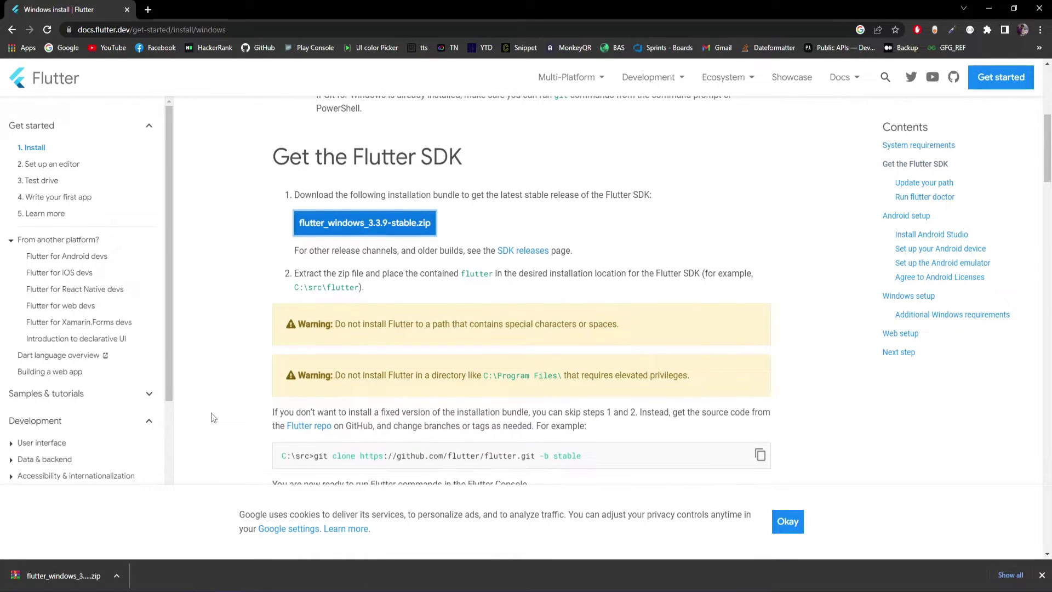
{"action": "scroll", "coordinate": [289, 380], "scroll_direction": "down", "scroll_amount": 2}
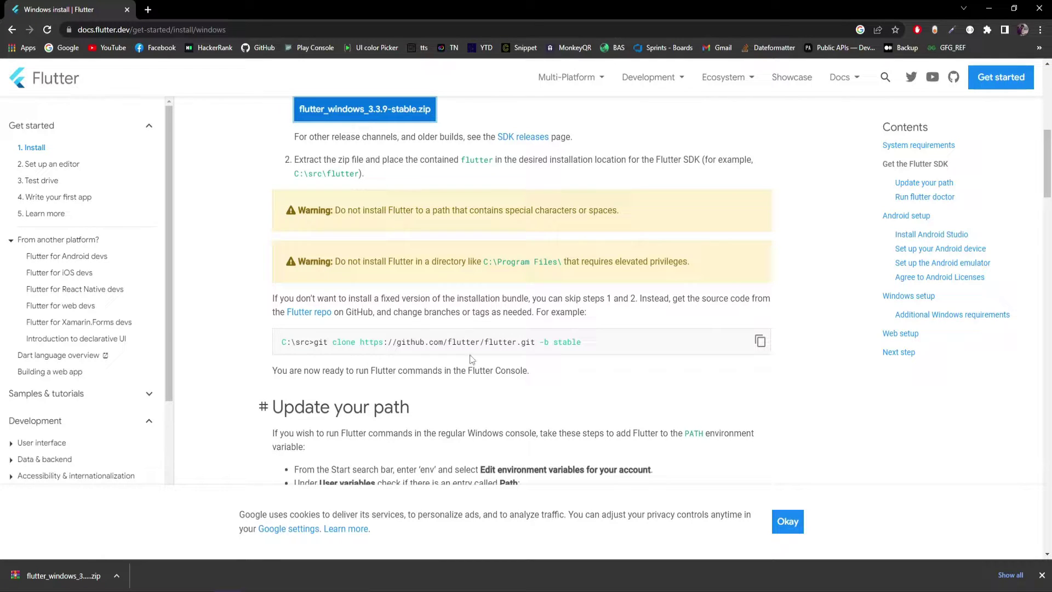
{"action": "scroll", "coordinate": [235, 416], "scroll_direction": "down", "scroll_amount": 3}
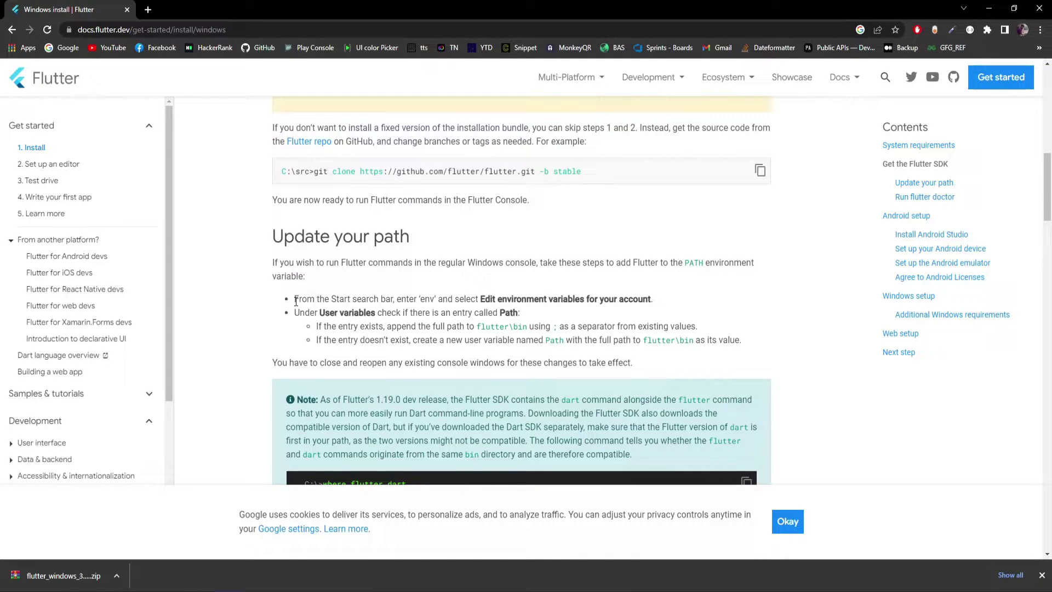
{"action": "left_click_drag", "start_coordinate": [295, 299], "coordinate": [610, 300]}
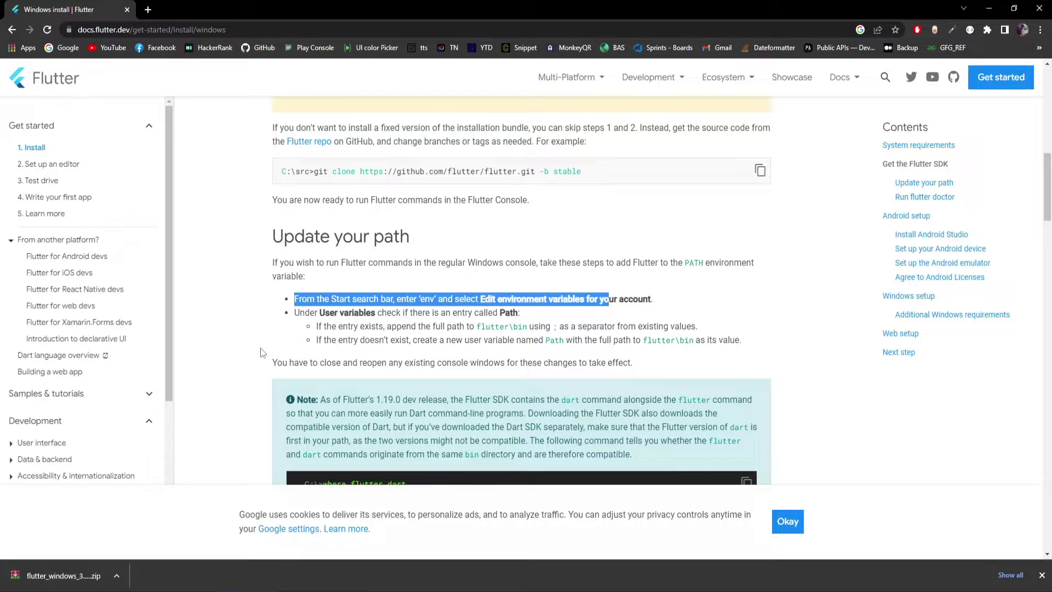
{"action": "left_click", "coordinate": [222, 382]}
- Show the downloaded Flutter zip in its folder and switch the folder view to extra large icons
{"action": "left_click", "coordinate": [117, 581]}
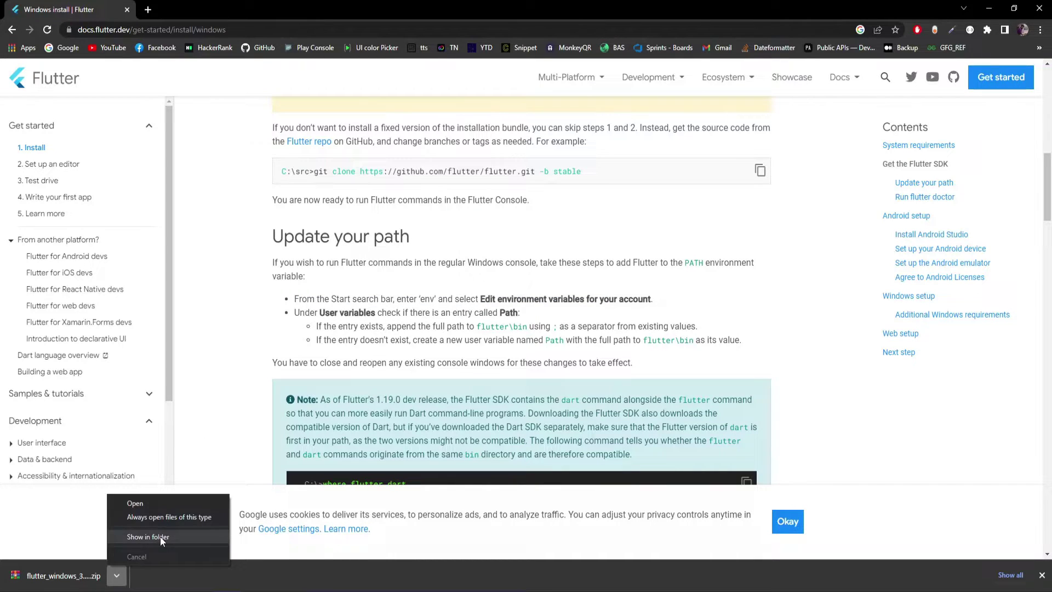
{"action": "left_click", "coordinate": [160, 537]}
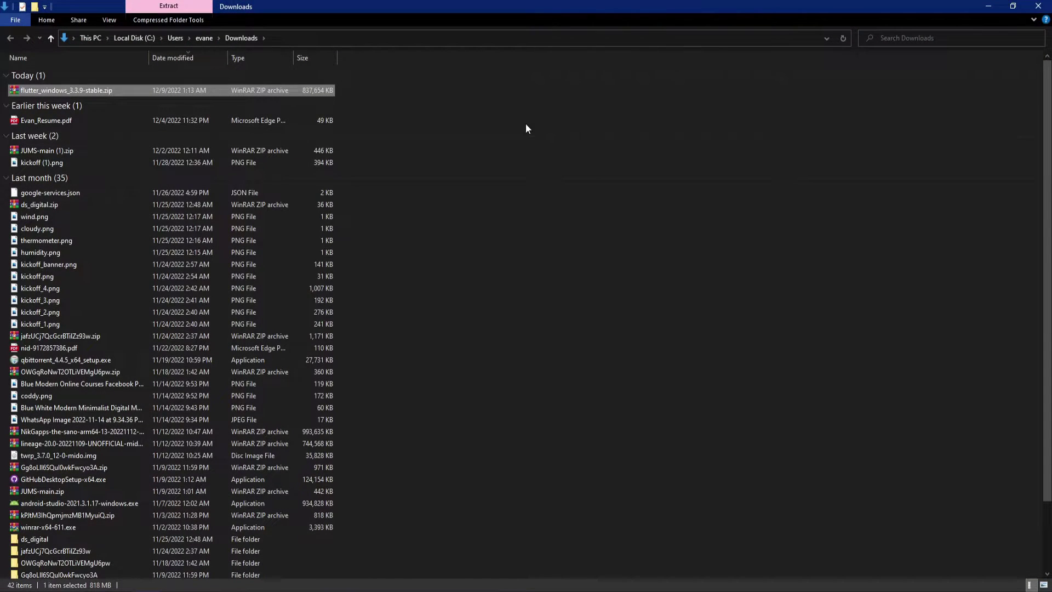
{"action": "right_click", "coordinate": [525, 124]}
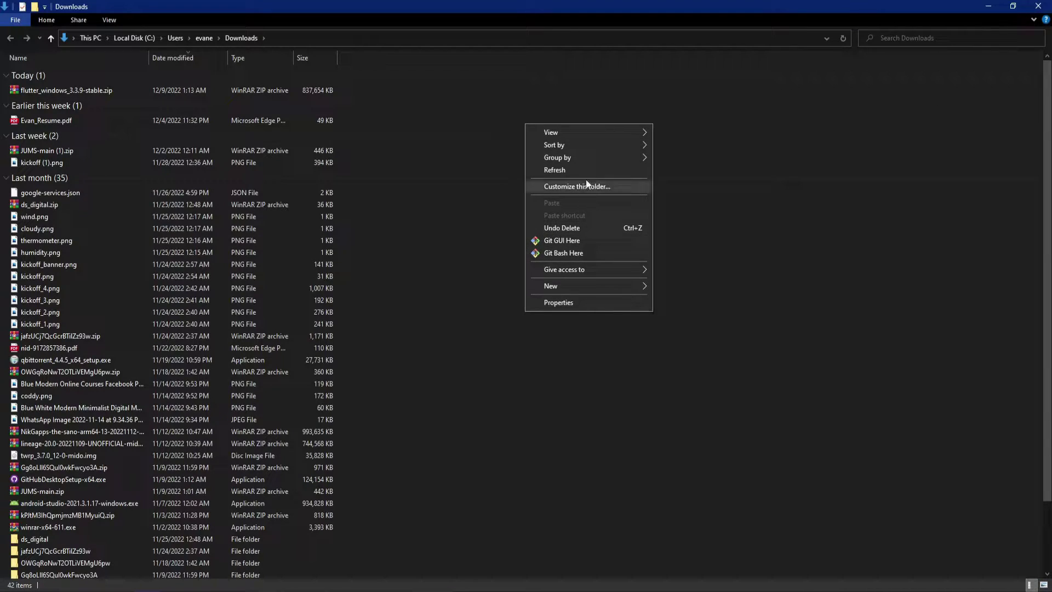
{"action": "mouse_move", "coordinate": [600, 130]}
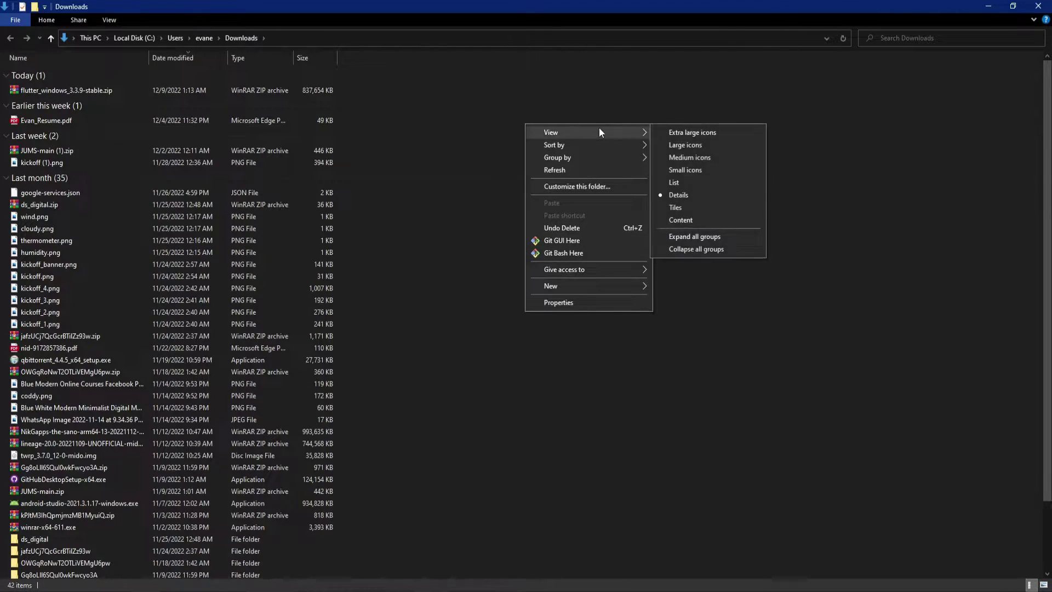
{"action": "left_click", "coordinate": [698, 133]}
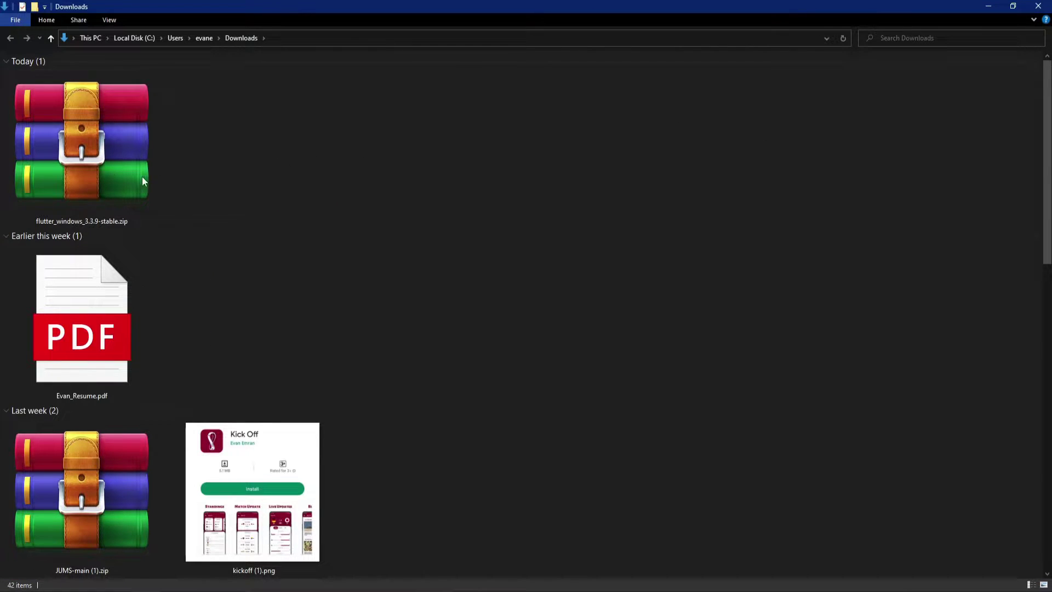
- Extract the archive into its own flutter_windows_3.3.9-stable folder and open the flutter folder inside it
{"action": "right_click", "coordinate": [106, 167]}
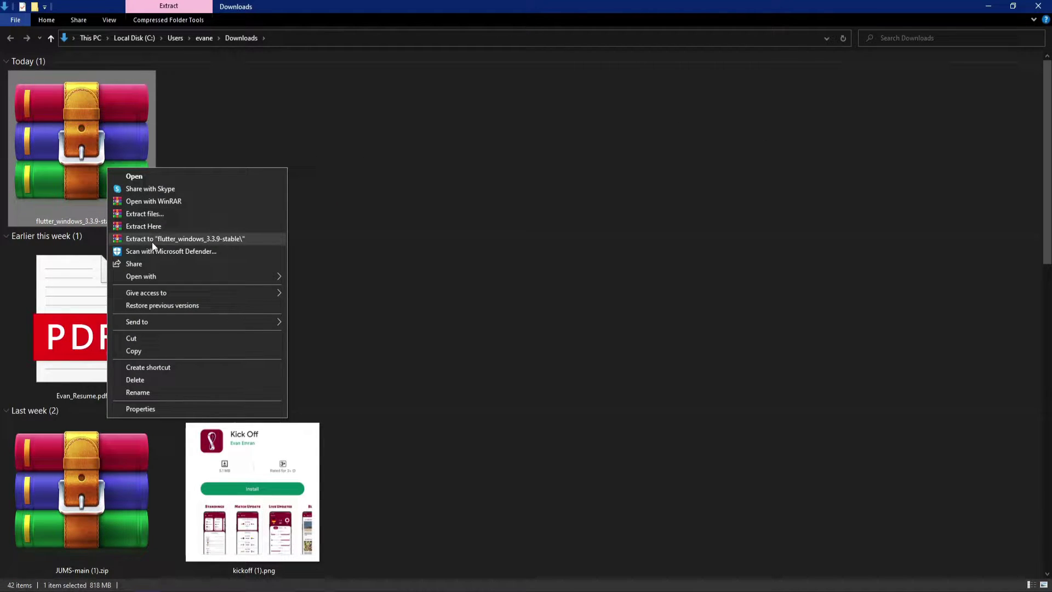
{"action": "left_click", "coordinate": [221, 239]}
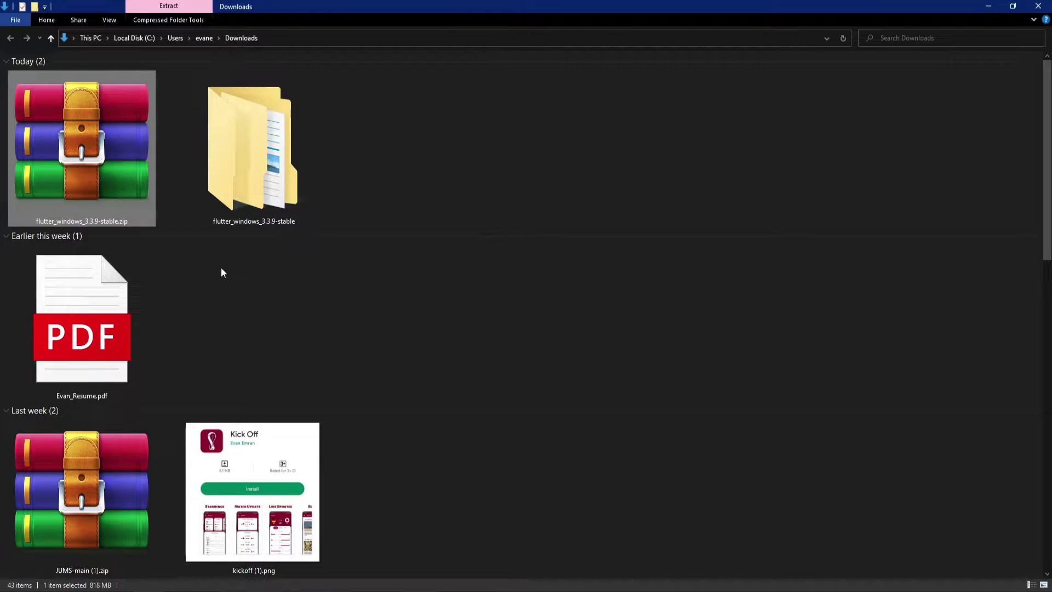
{"action": "double_click", "coordinate": [277, 144]}
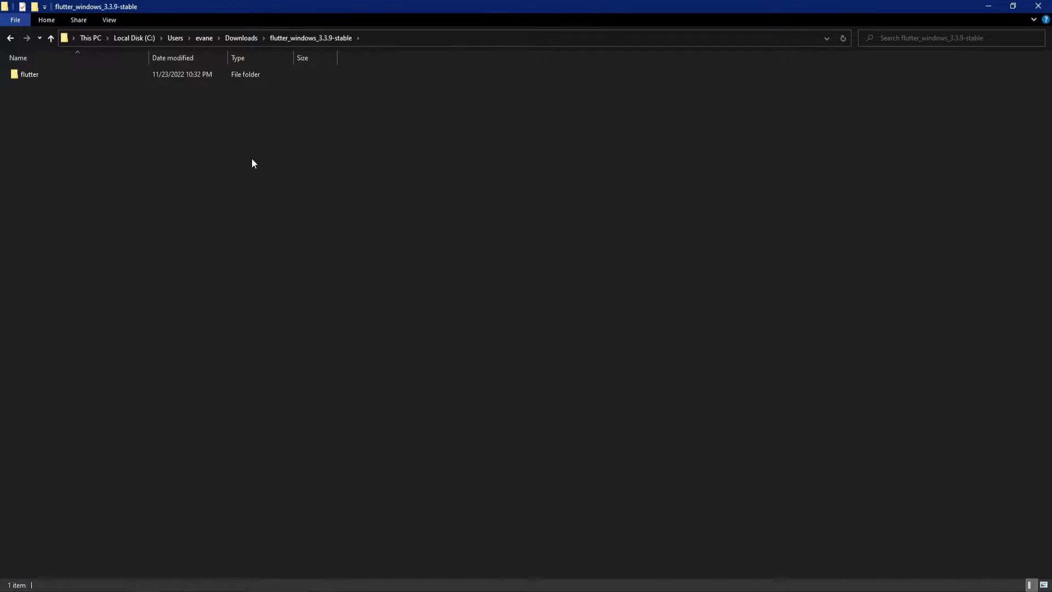
{"action": "double_click", "coordinate": [51, 74]}
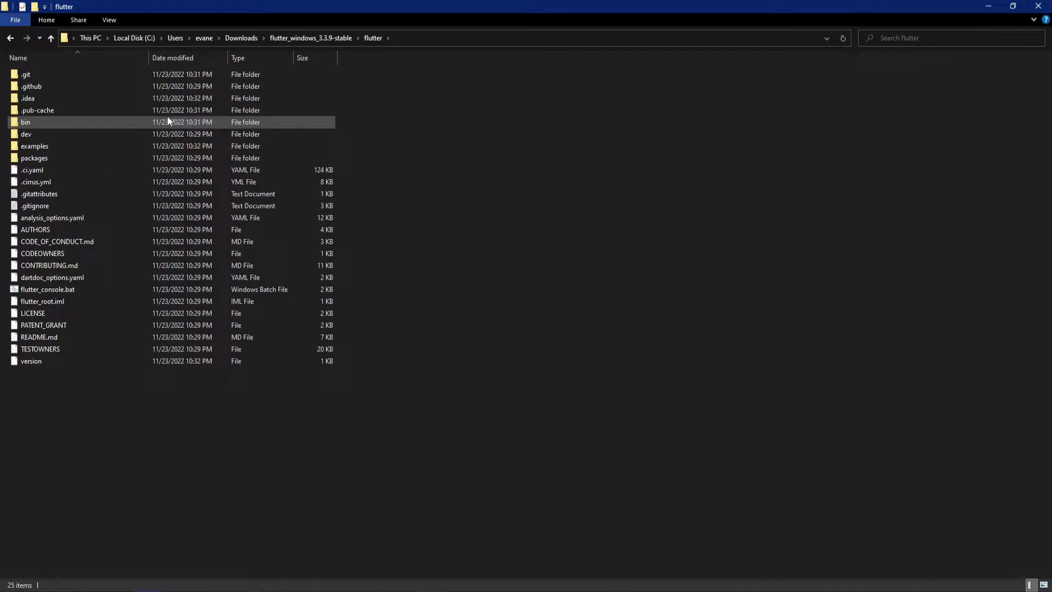
- Return to the browser, search Windows for "envir" and open the account's environment variables editor, placing it beside the instructions
{"action": "left_click", "coordinate": [222, 589]}
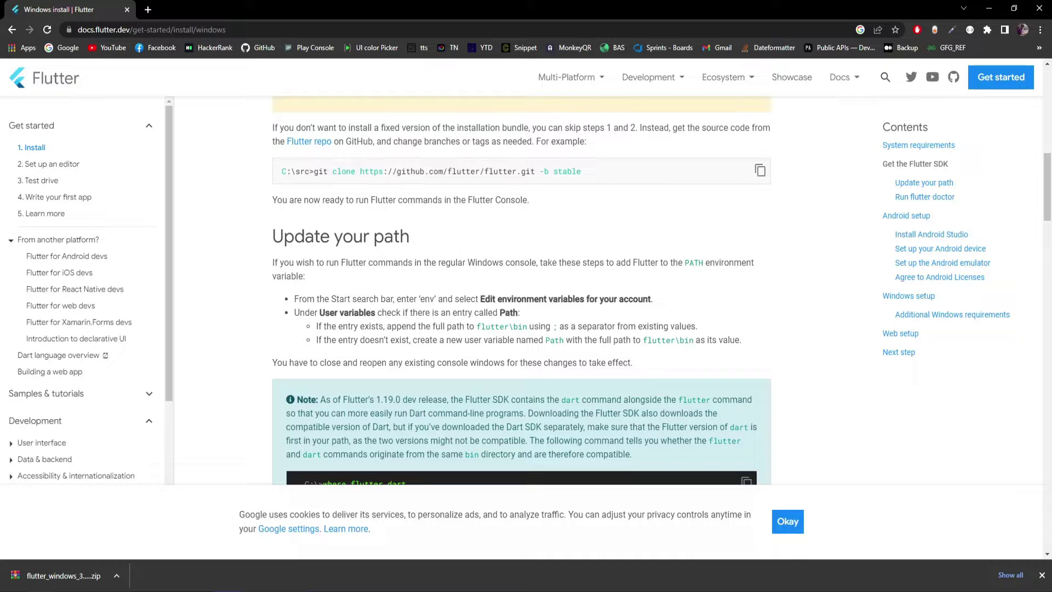
{"action": "key", "text": "super"}
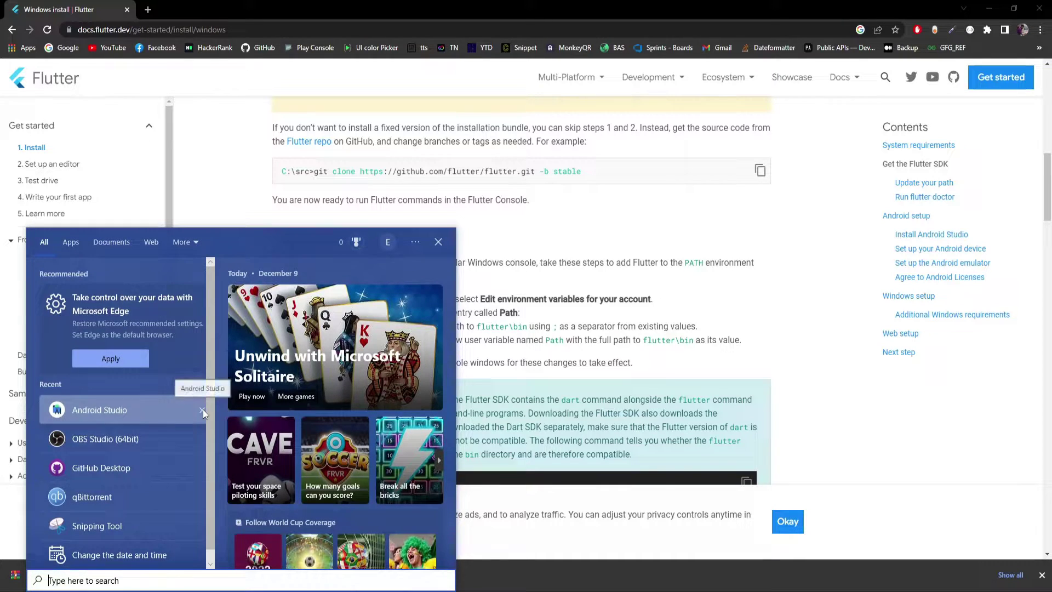
{"action": "type", "text": "envir"}
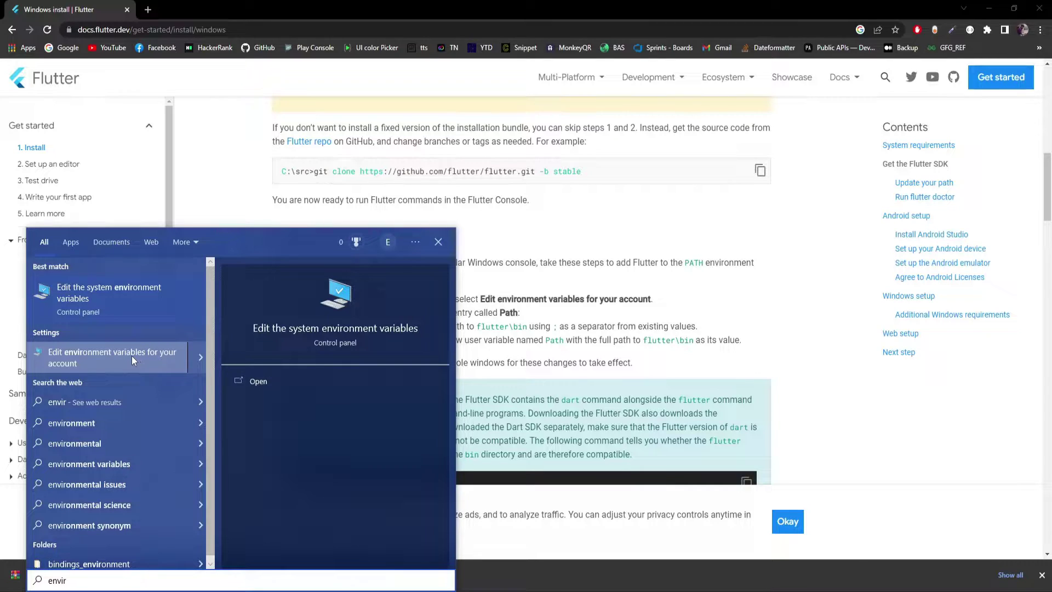
{"action": "left_click", "coordinate": [110, 363]}
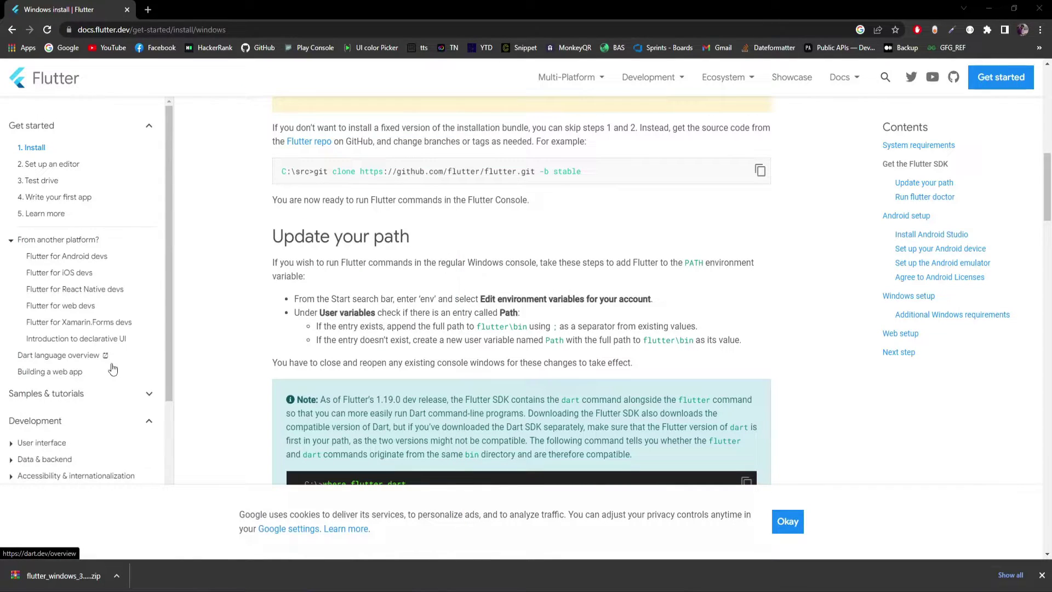
{"action": "left_click_drag", "start_coordinate": [850, 111], "coordinate": [615, 133]}
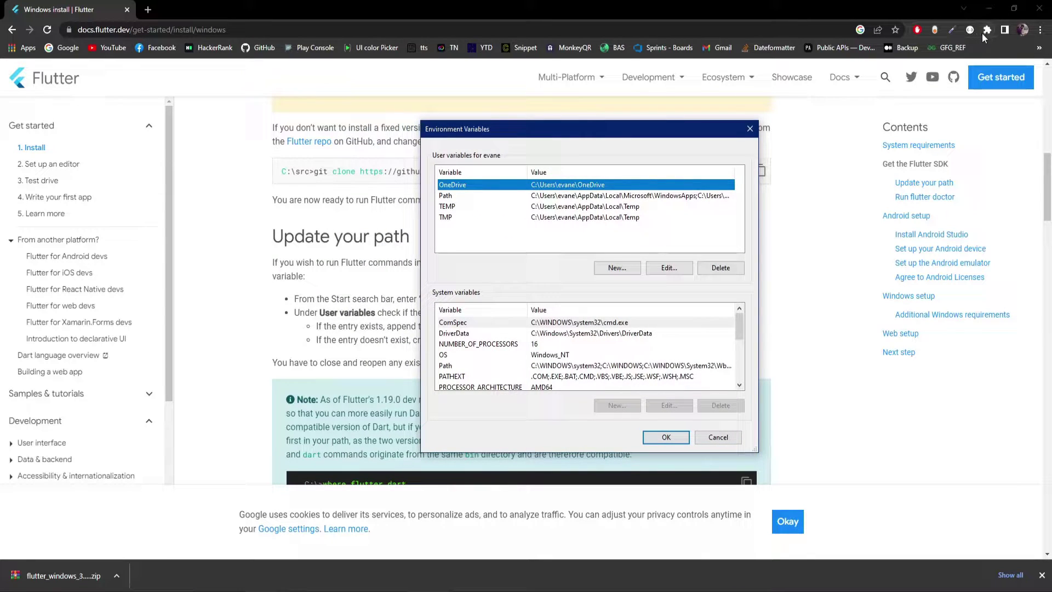
{"action": "left_click_drag", "start_coordinate": [627, 131], "coordinate": [856, 127]}
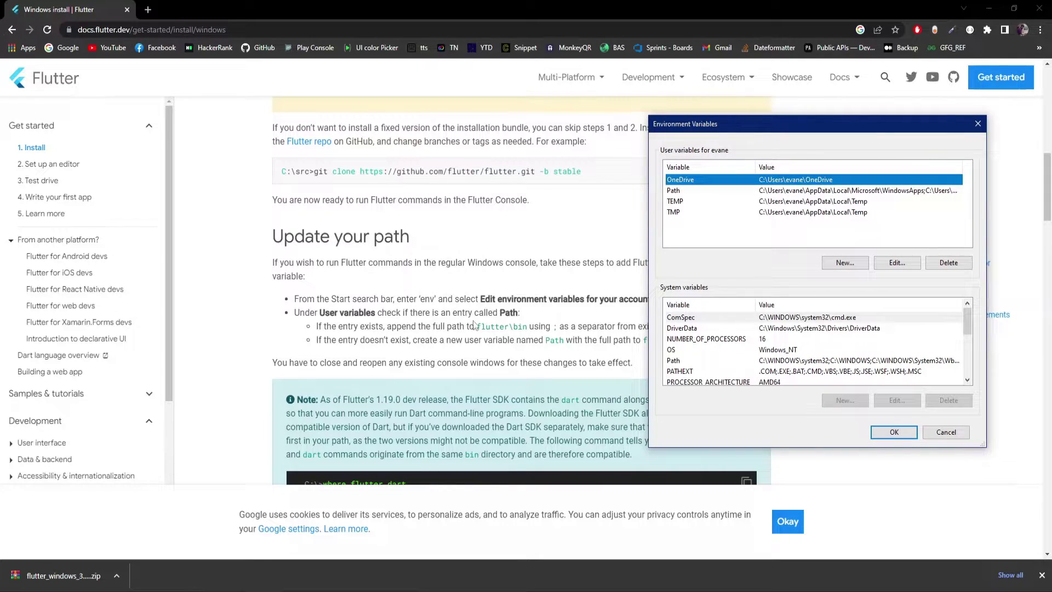
- Open the user Path variable for editing, start a blank entry and arrange the dialogs so the guide's path instructions stay readable
{"action": "scroll", "coordinate": [427, 325], "scroll_direction": "down", "scroll_amount": 3}
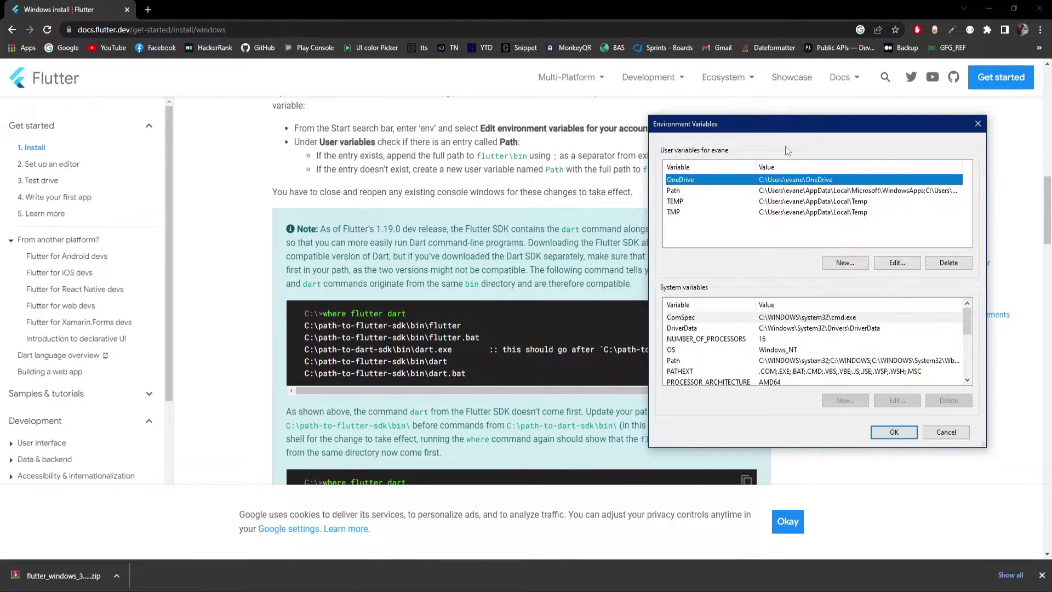
{"action": "left_click_drag", "start_coordinate": [824, 125], "coordinate": [828, 210]}
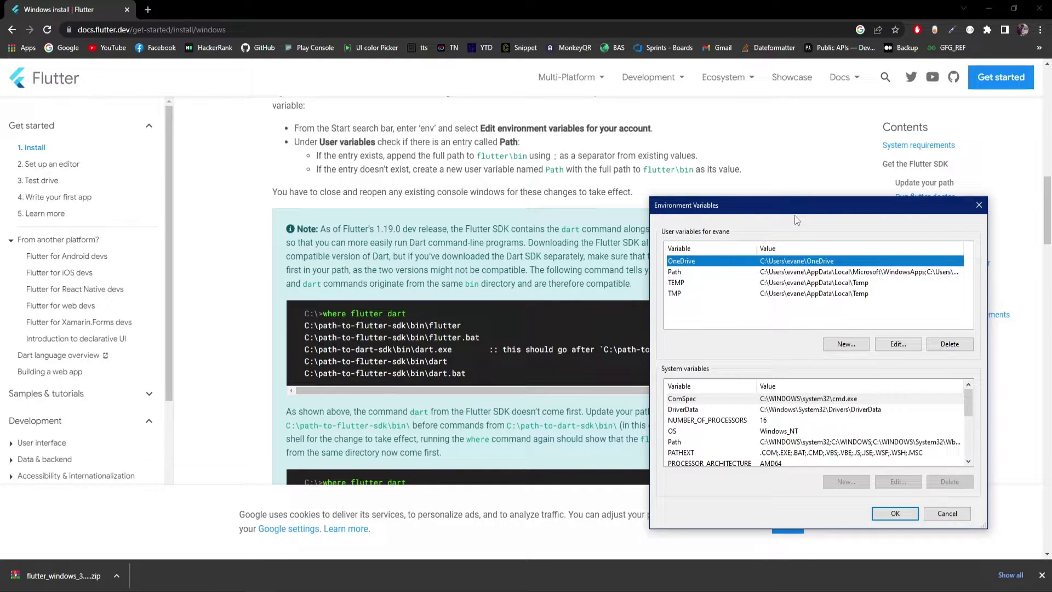
{"action": "left_click_drag", "start_coordinate": [795, 215], "coordinate": [798, 206]}
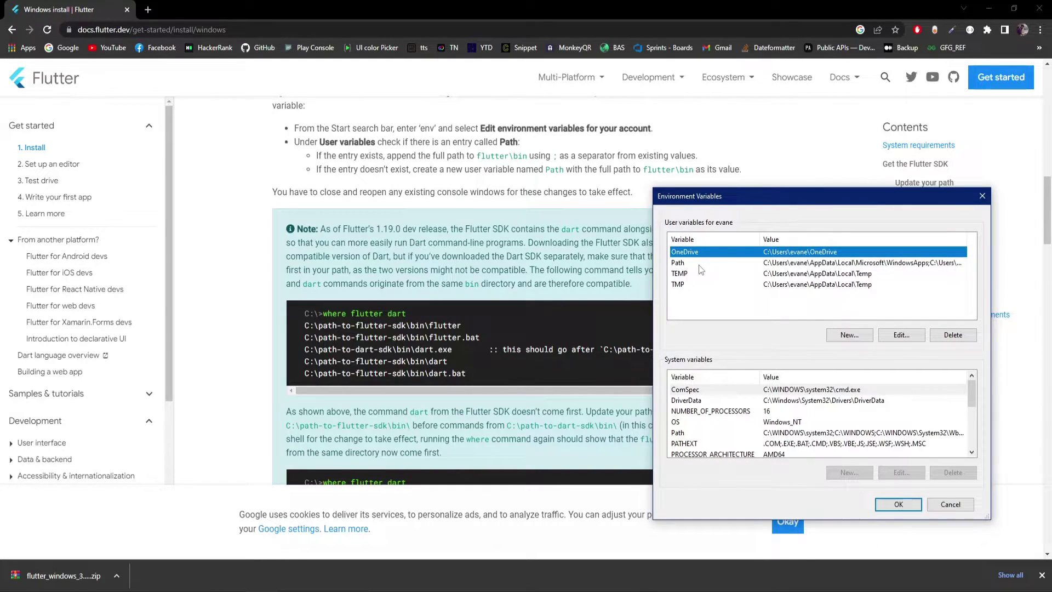
{"action": "left_click", "coordinate": [698, 265]}
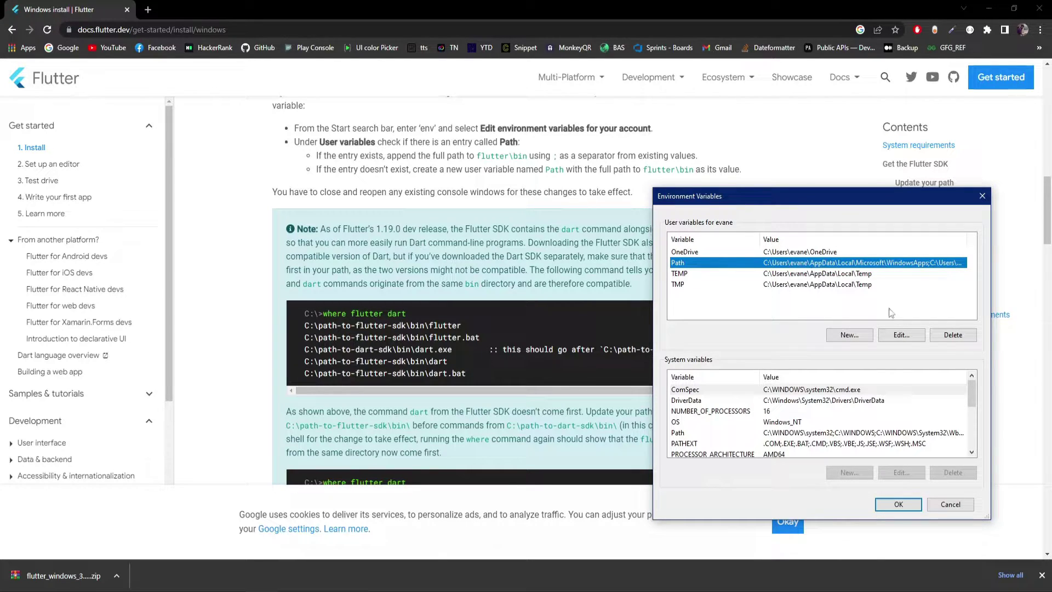
{"action": "left_click", "coordinate": [900, 335]}
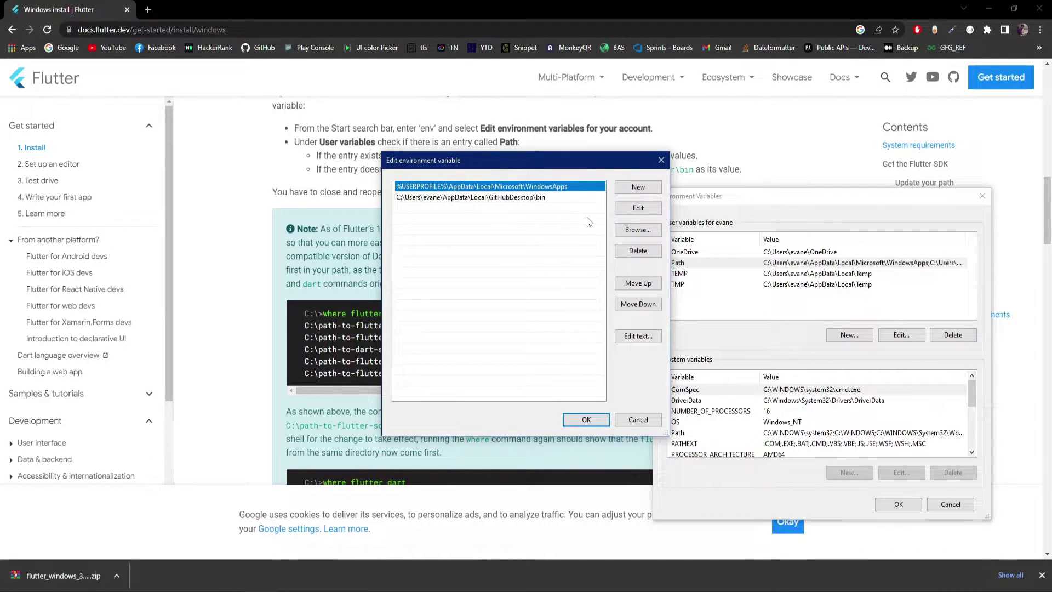
{"action": "left_click", "coordinate": [620, 191]}
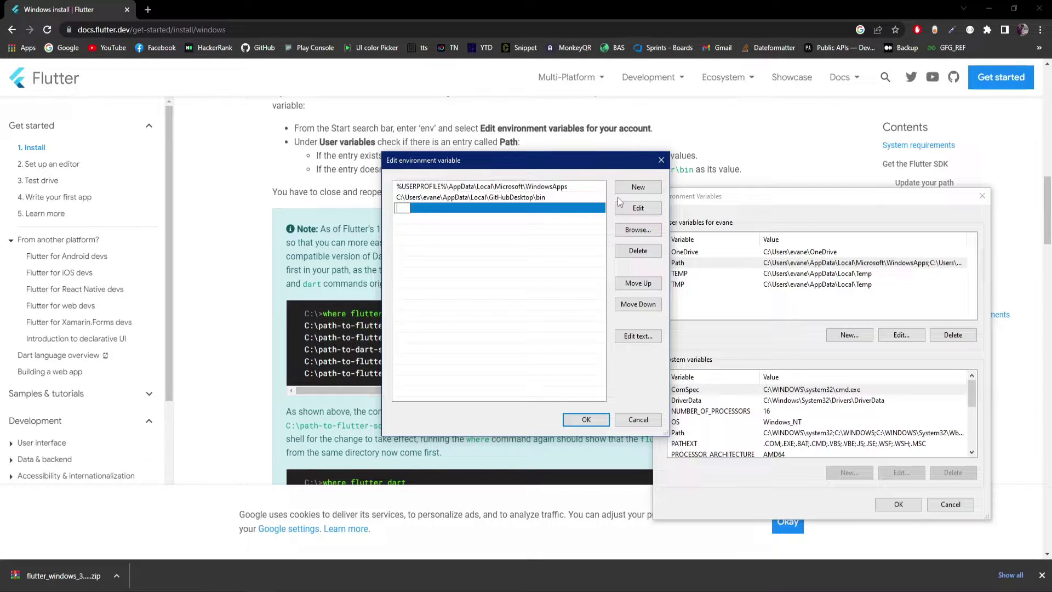
{"action": "left_click_drag", "start_coordinate": [606, 168], "coordinate": [760, 249]}
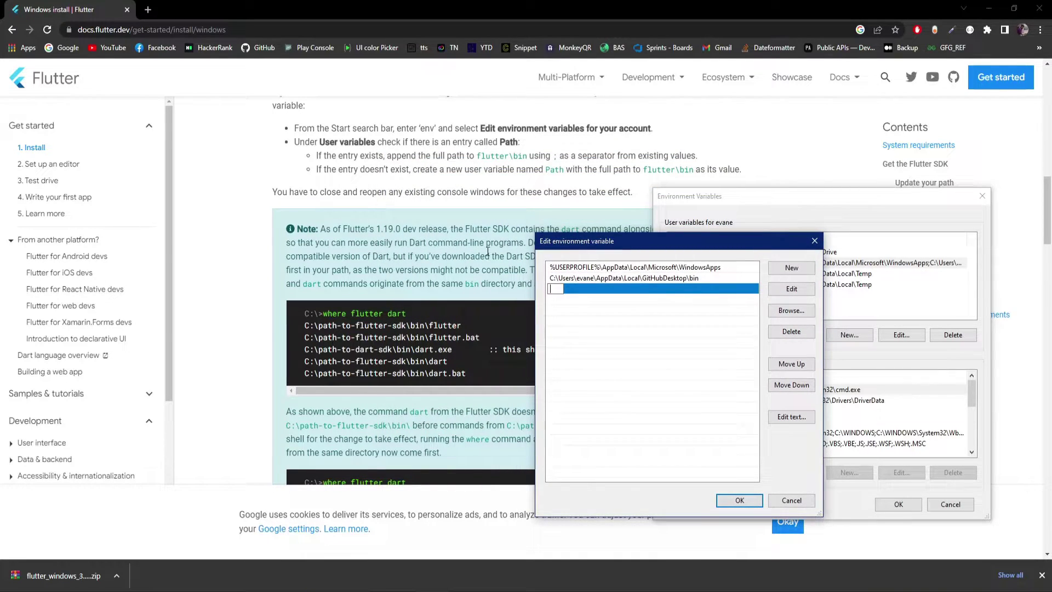
- Switch to File Explorer, open the extracted SDK's bin folder, copy its full path and minimize the window
{"action": "key", "text": "alt+Tab"}
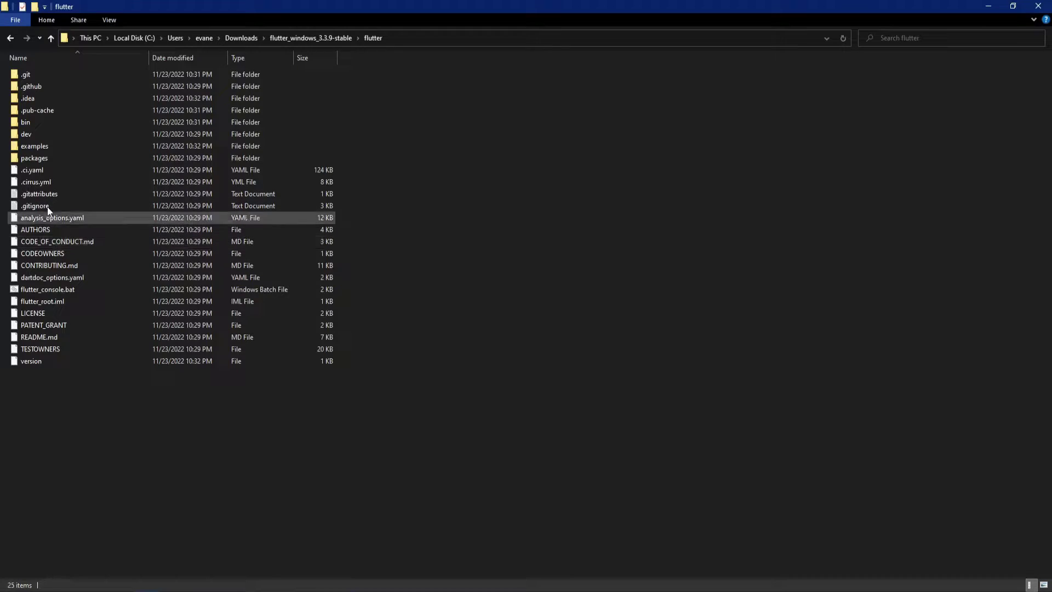
{"action": "double_click", "coordinate": [32, 121]}
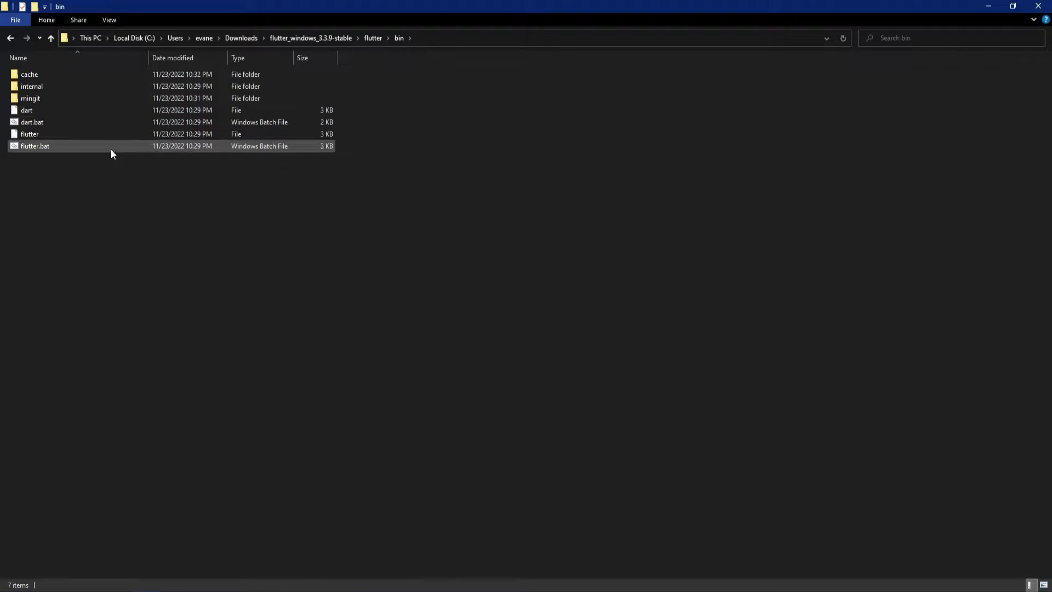
{"action": "left_click", "coordinate": [432, 39]}
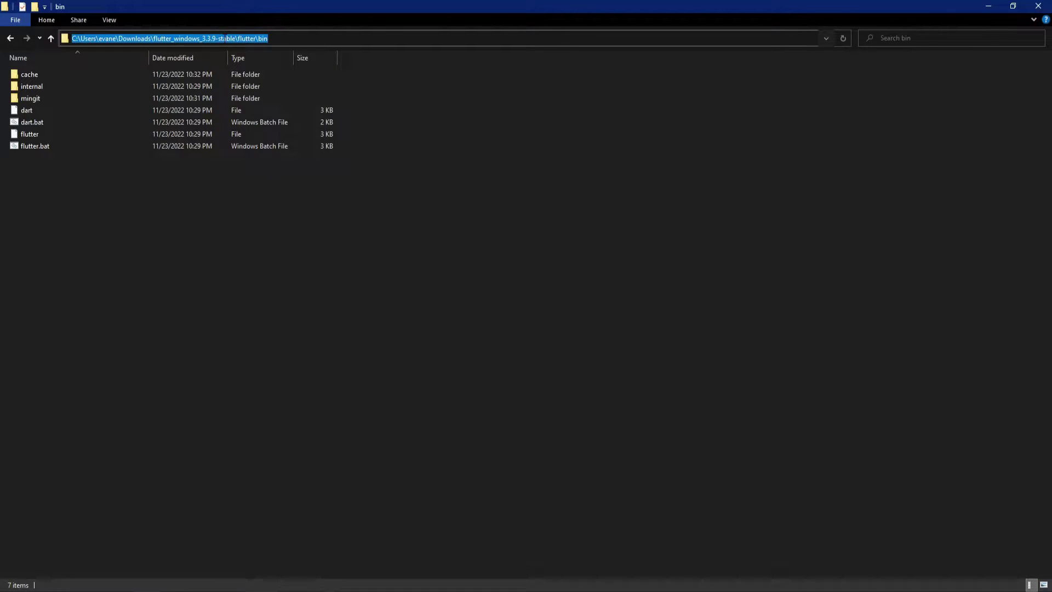
{"action": "right_click", "coordinate": [225, 39]}
{"action": "left_click", "coordinate": [254, 72]}
{"action": "left_click", "coordinate": [984, 5]}
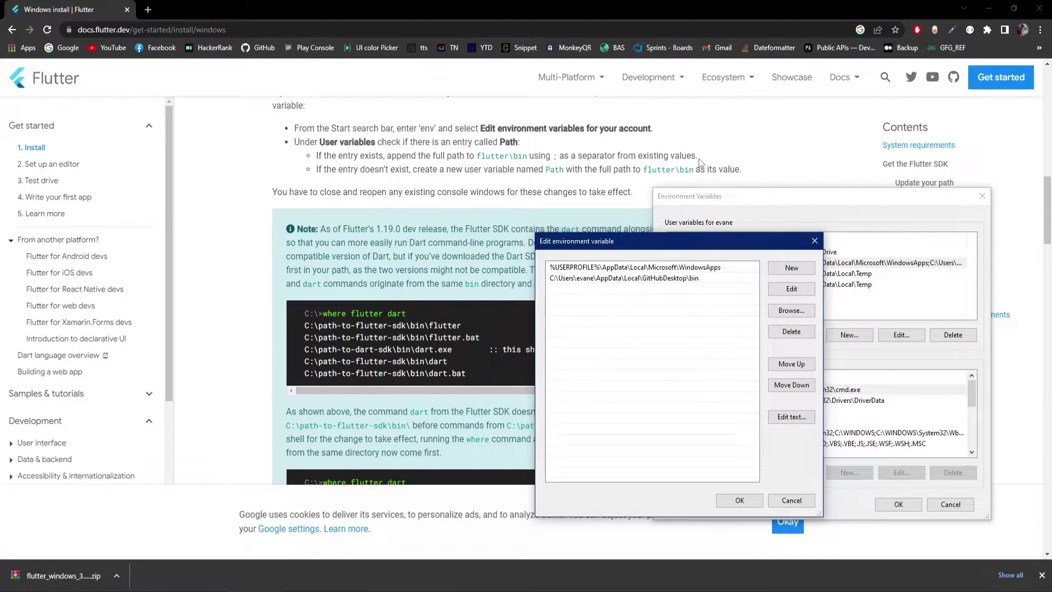
- Add the copied flutter_windows_3.3.9-stable\flutter\bin path as a new entry in the user Path variable and save the environment variables
{"action": "left_click_drag", "start_coordinate": [647, 245], "coordinate": [632, 160]}
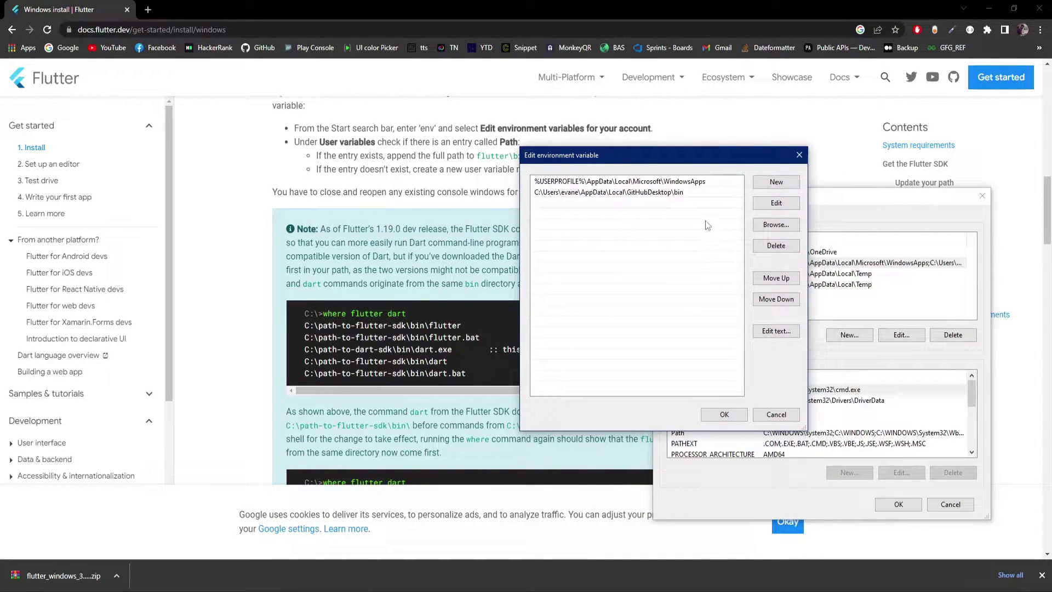
{"action": "left_click", "coordinate": [786, 182]}
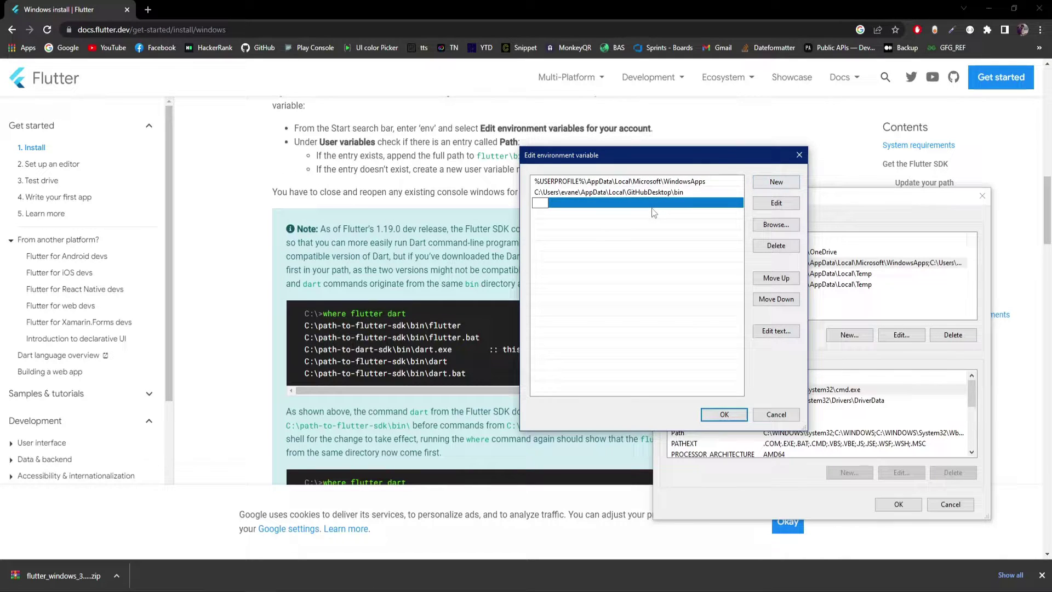
{"action": "key", "text": "ctrl+v"}
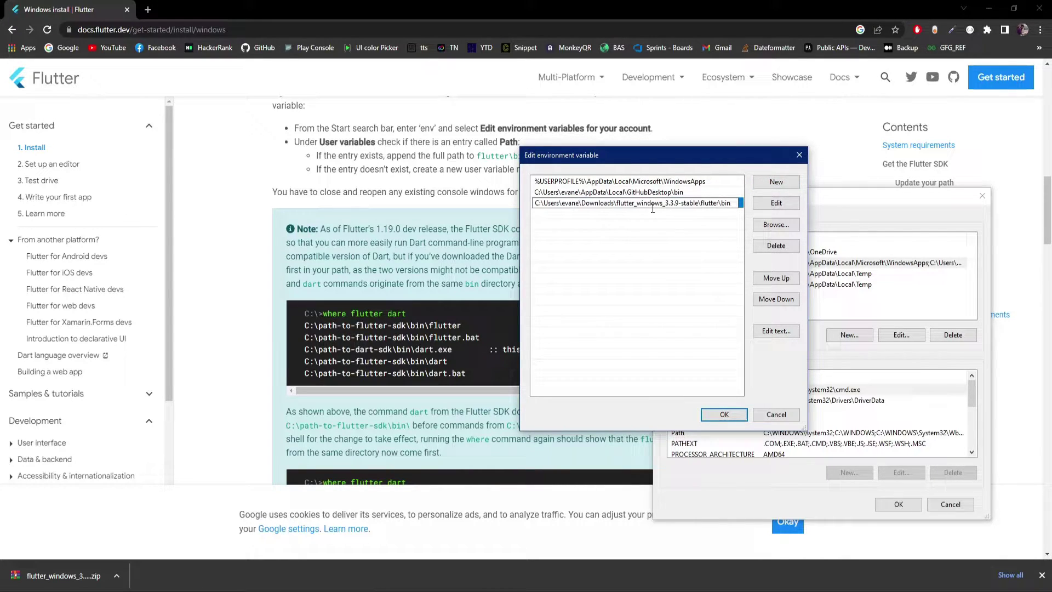
{"action": "left_click", "coordinate": [730, 415]}
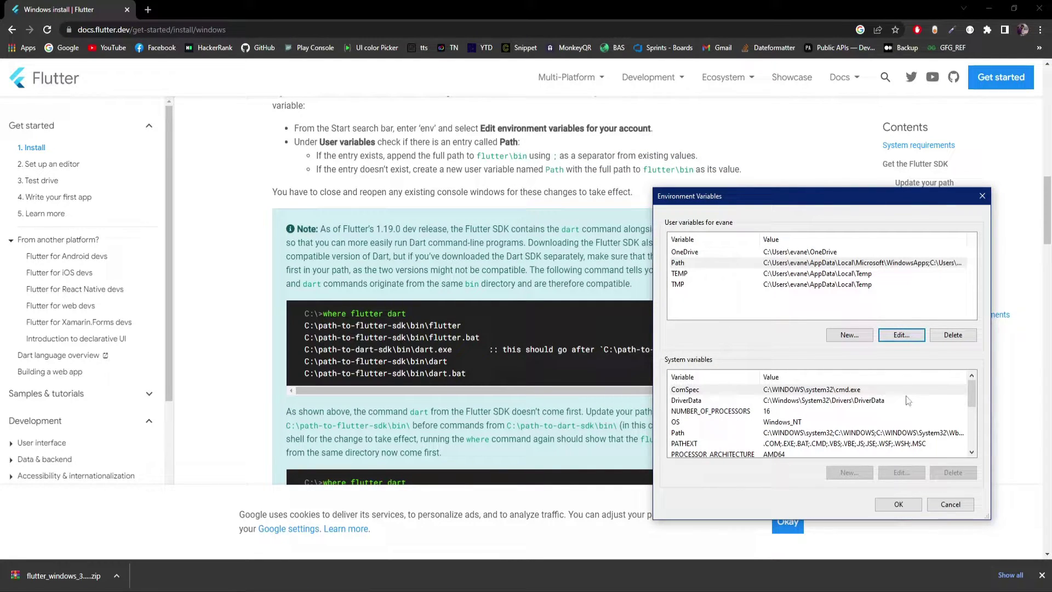
{"action": "left_click", "coordinate": [902, 505]}
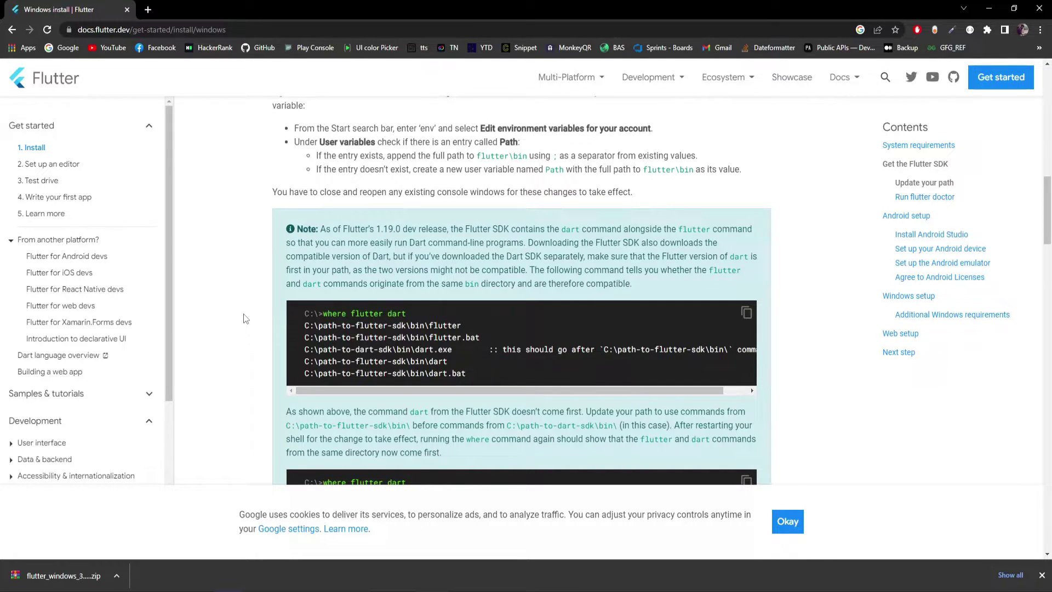
- Go to the guide's flutter doctor section, run "flutter doctor" in a new Command Prompt, review its report and close the console
{"action": "scroll", "coordinate": [243, 314], "scroll_direction": "down", "scroll_amount": 9}
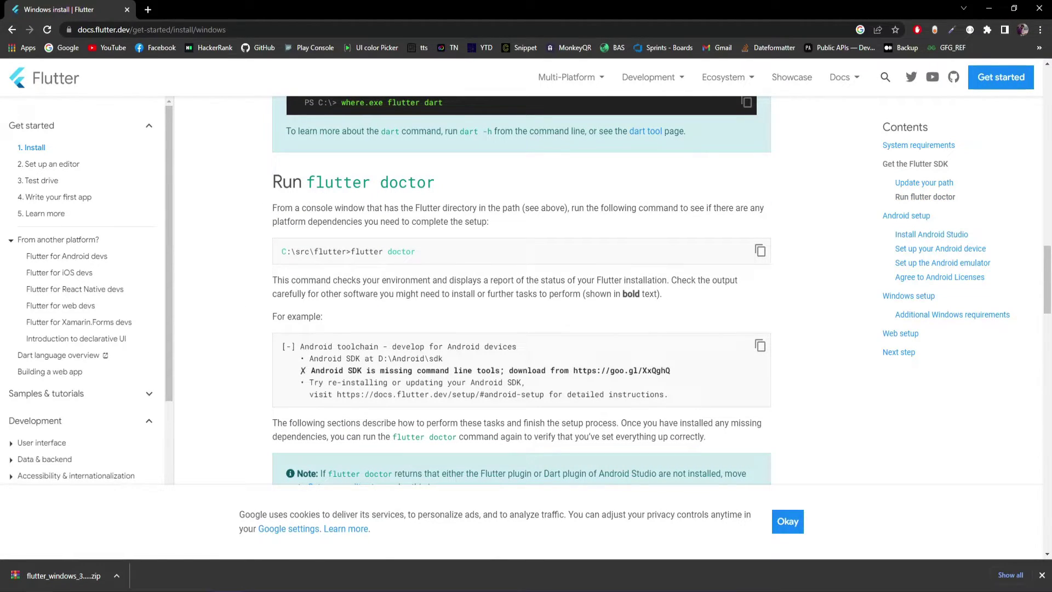
{"action": "key", "text": "super"}
{"action": "type", "text": "c"}
{"action": "key", "text": "Return"}
{"action": "left_click_drag", "start_coordinate": [433, 137], "coordinate": [544, 150]}
{"action": "type", "text": "flutter doctor"}
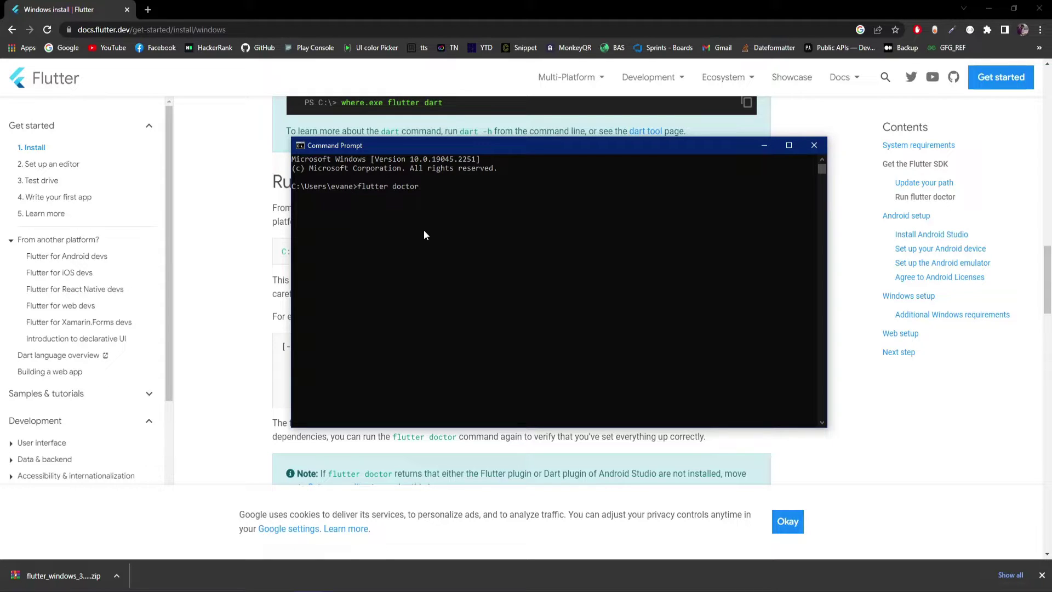
{"action": "key", "text": "Return"}
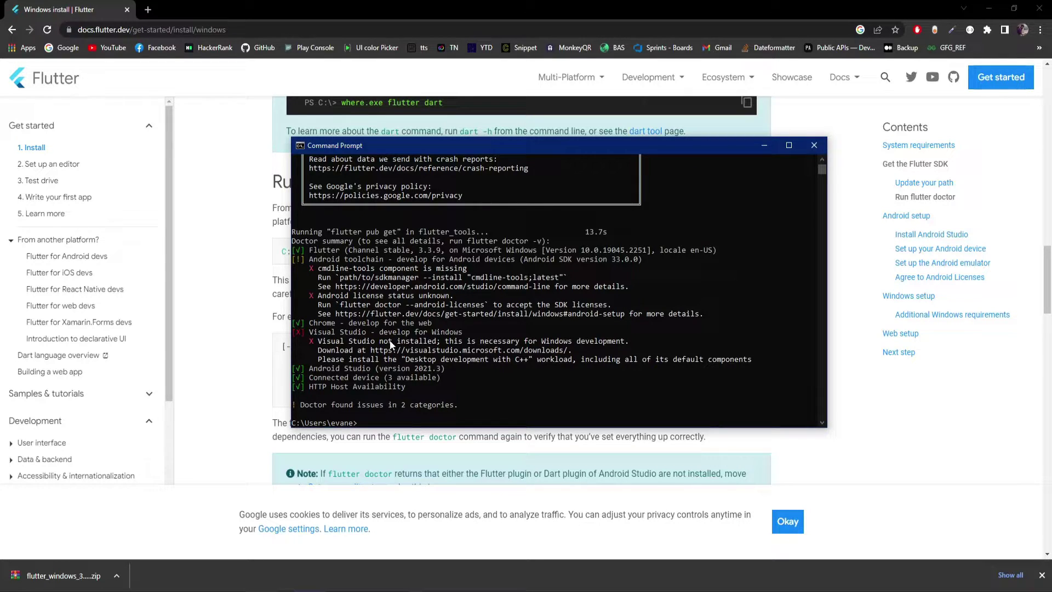
{"action": "left_click", "coordinate": [338, 332]}
{"action": "left_click", "coordinate": [808, 145]}
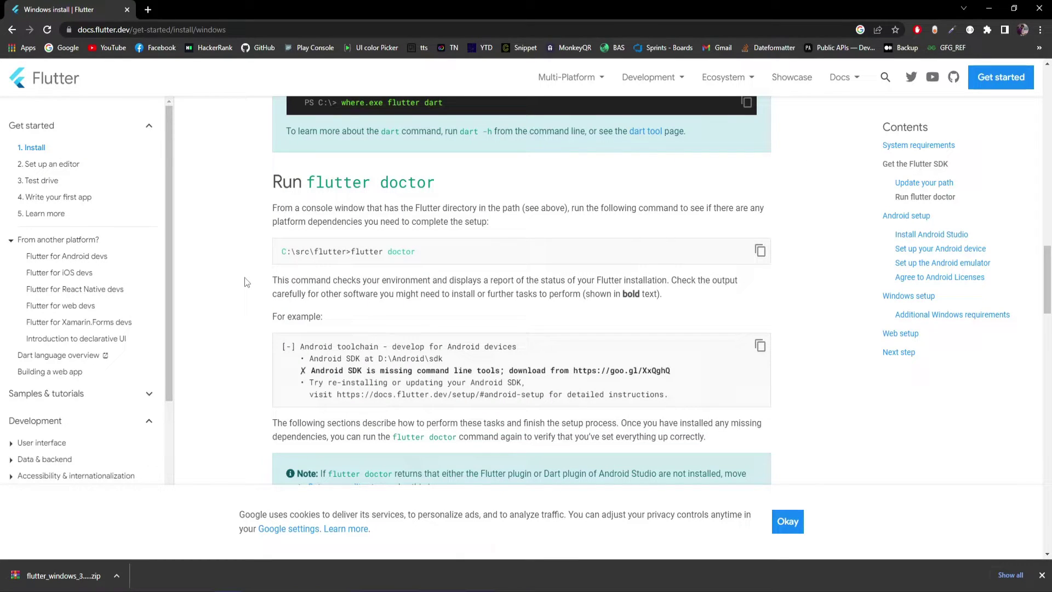
- Read the guide's Android setup sections on installing Android Studio, setting up an Android device and setting up the emulator
{"action": "scroll", "coordinate": [247, 282], "scroll_direction": "down", "scroll_amount": 10}
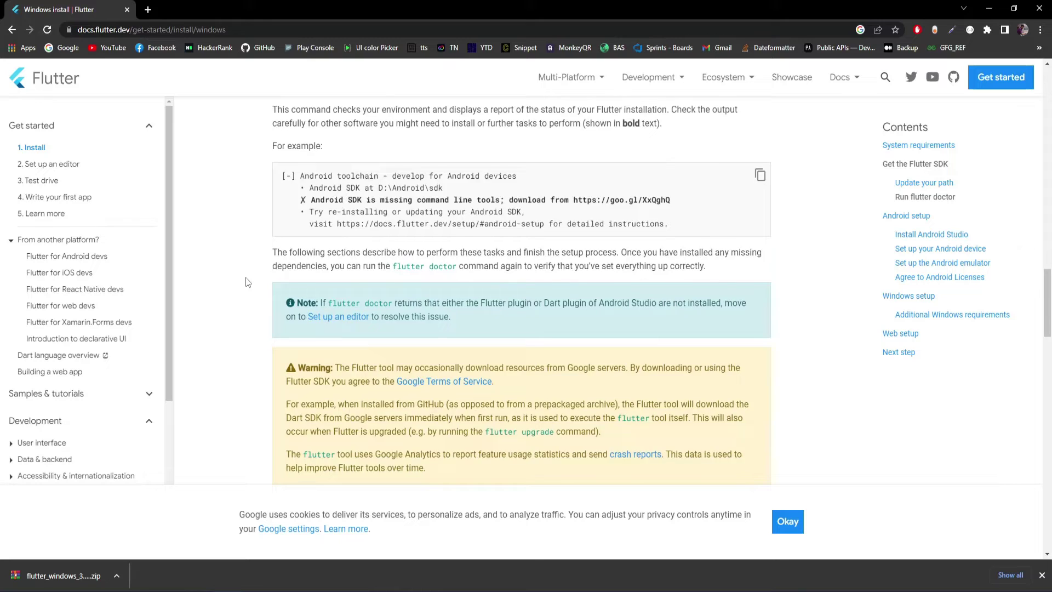
{"action": "scroll", "coordinate": [247, 283], "scroll_direction": "down", "scroll_amount": 3}
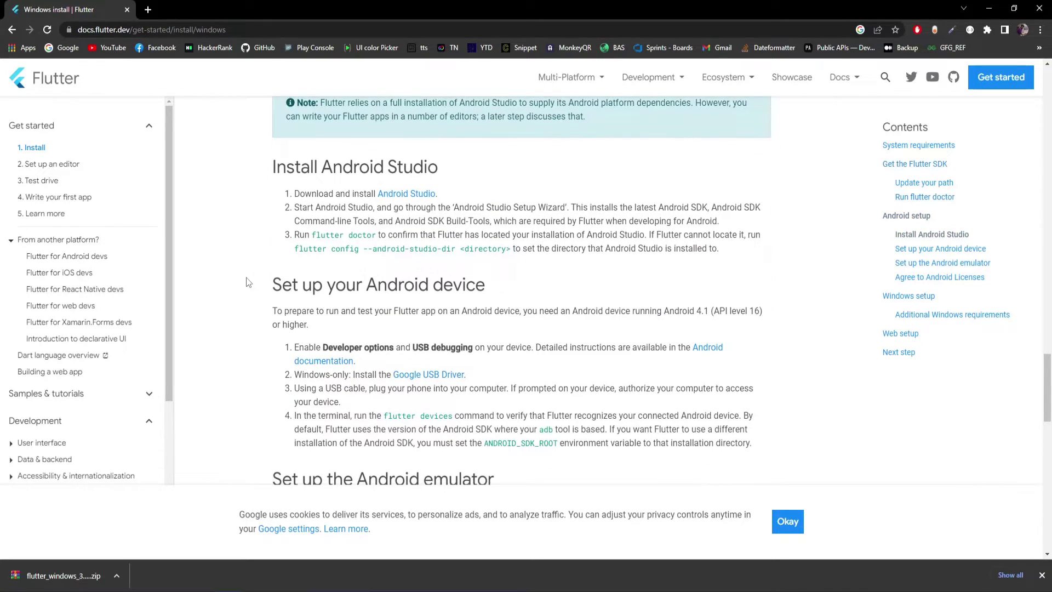
{"action": "scroll", "coordinate": [246, 283], "scroll_direction": "up", "scroll_amount": 2}
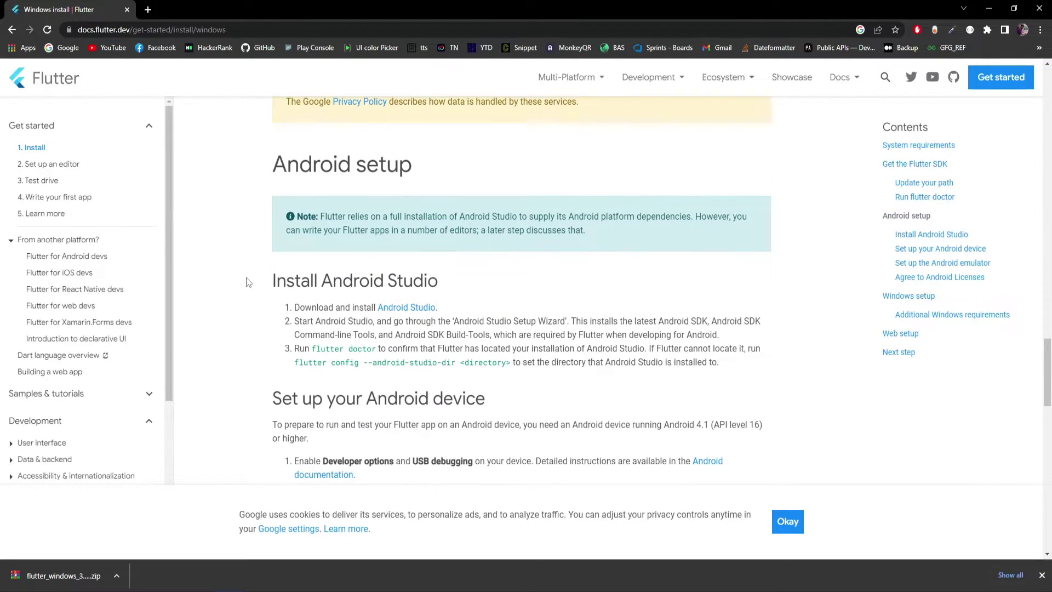
{"action": "scroll", "coordinate": [247, 282], "scroll_direction": "down", "scroll_amount": 3}
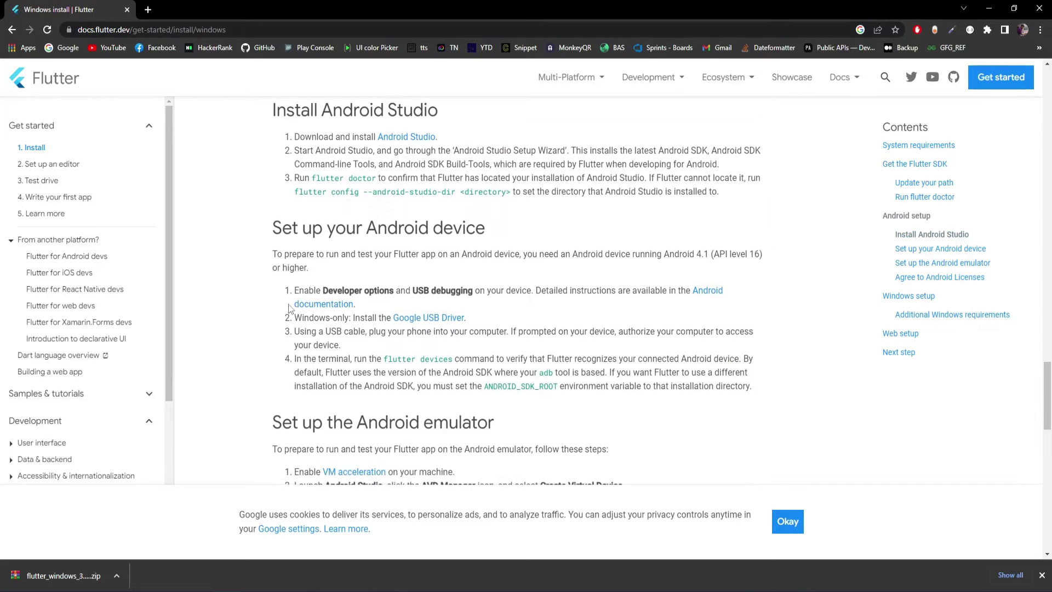
{"action": "scroll", "coordinate": [443, 265], "scroll_direction": "down", "scroll_amount": 2}
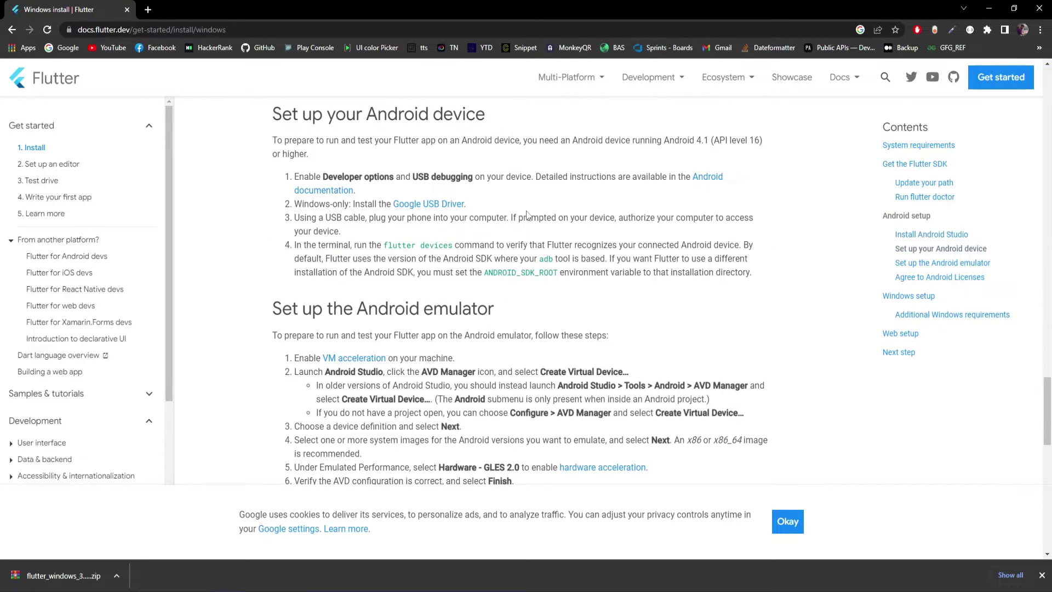
{"action": "scroll", "coordinate": [351, 295], "scroll_direction": "down", "scroll_amount": 8}
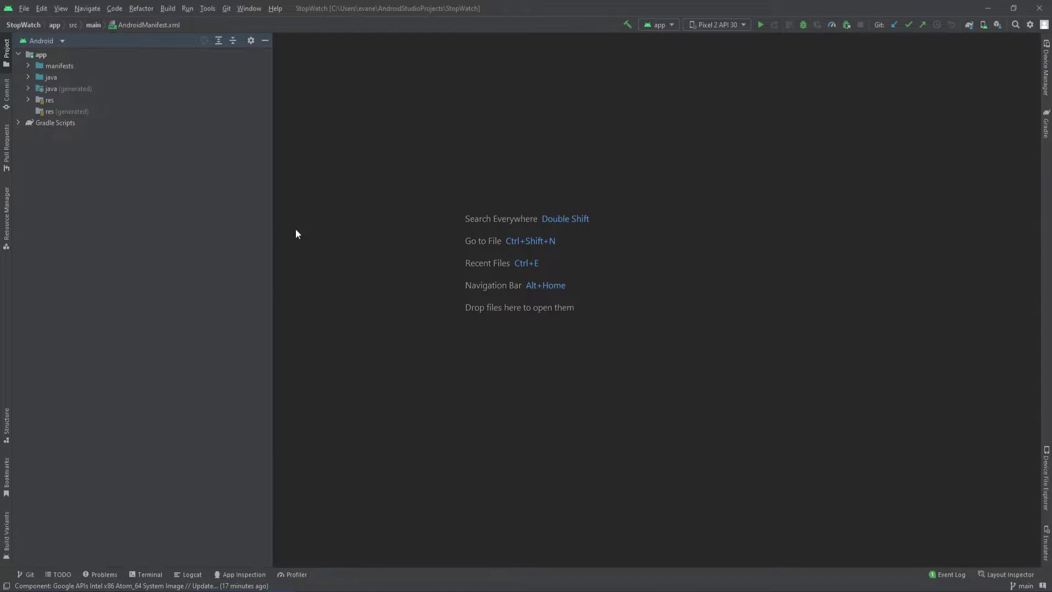
- In Android Studio, search the plugin marketplace for "flutter", accept the third-party privacy note and install the Flutter plugin with its required Dart plugin
{"action": "left_click", "coordinate": [21, 9]}
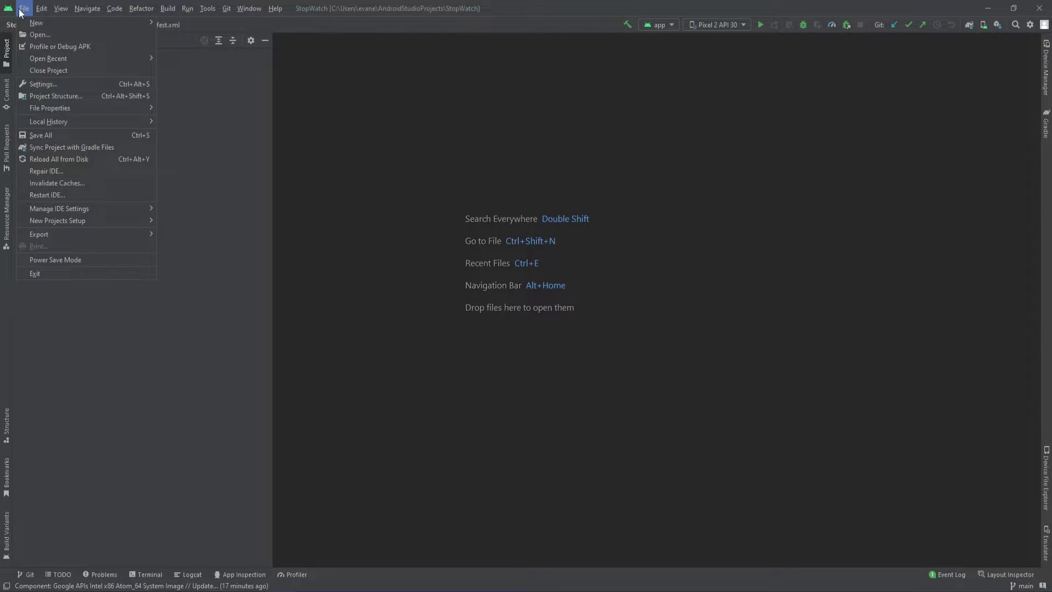
{"action": "left_click", "coordinate": [41, 86]}
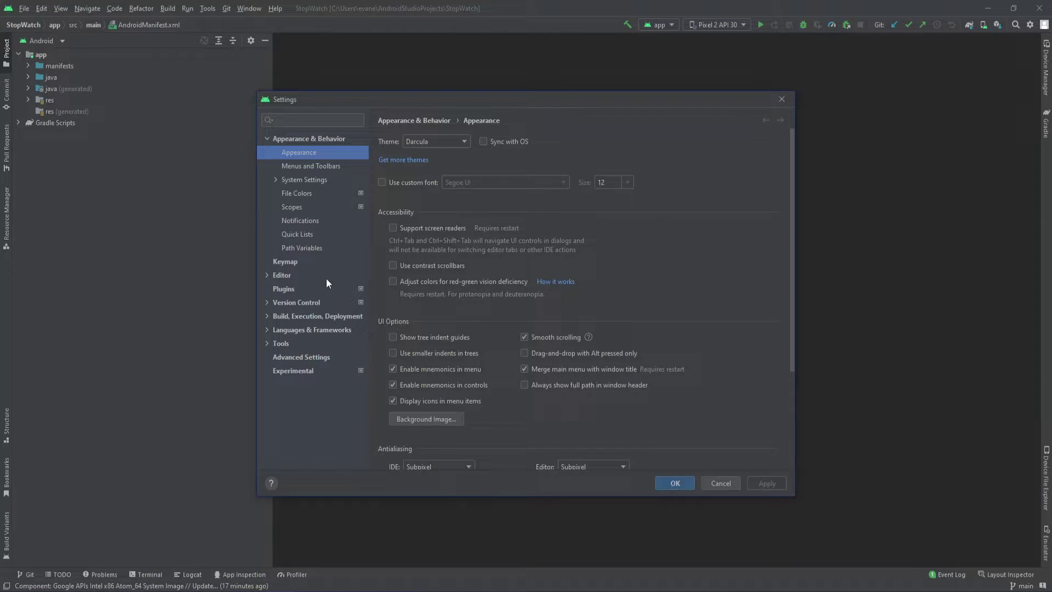
{"action": "left_click", "coordinate": [295, 288]}
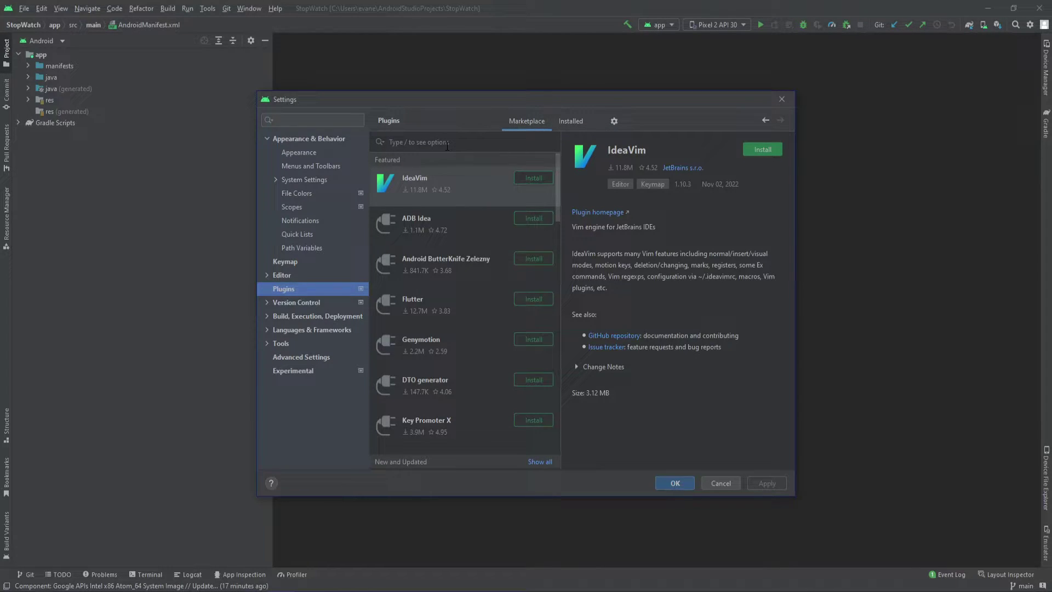
{"action": "type", "text": "flutter"}
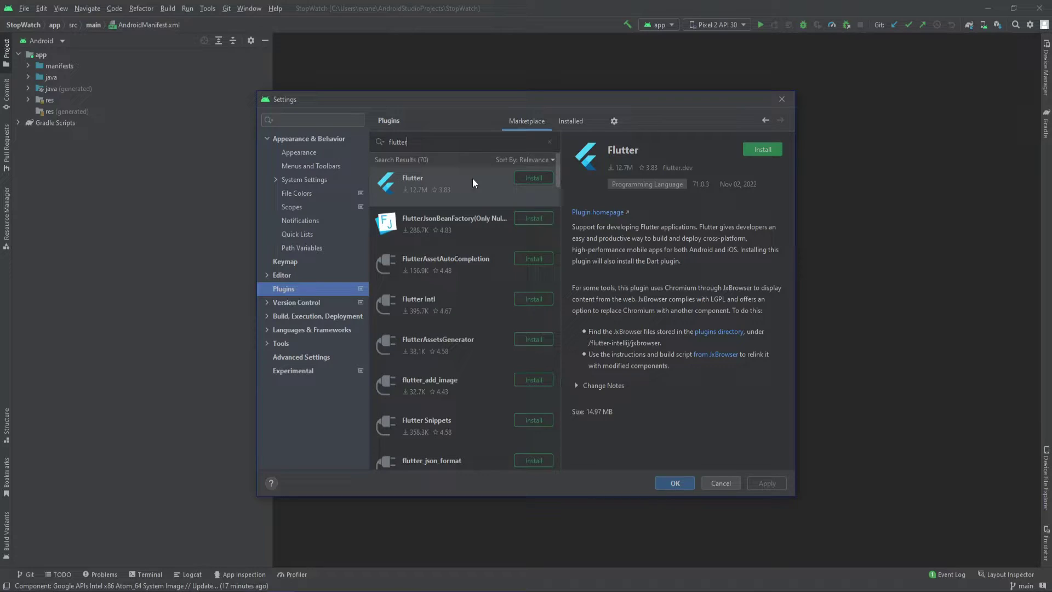
{"action": "left_click", "coordinate": [534, 178]}
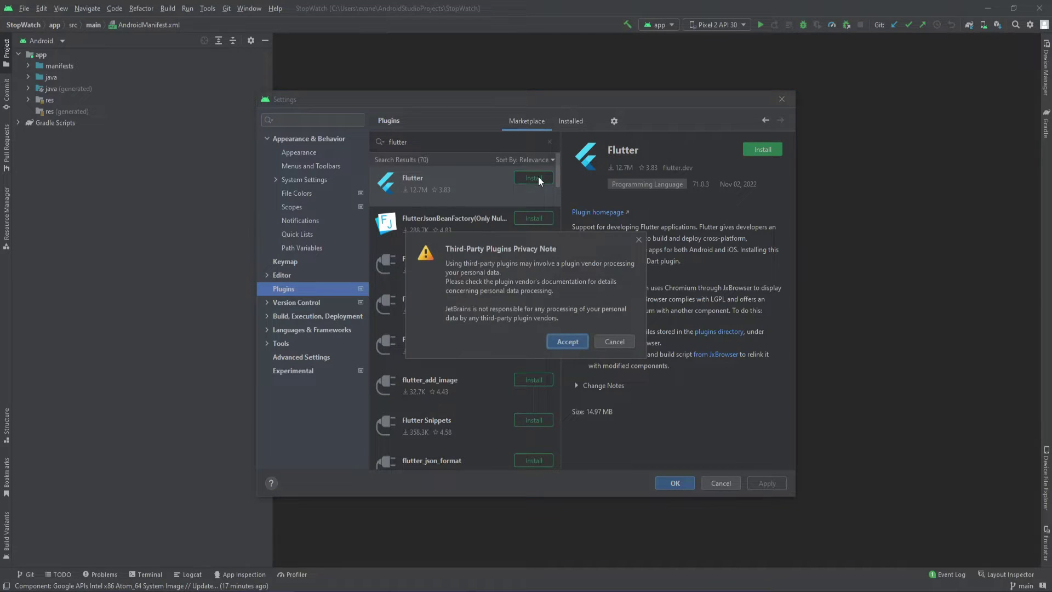
{"action": "left_click", "coordinate": [568, 341]}
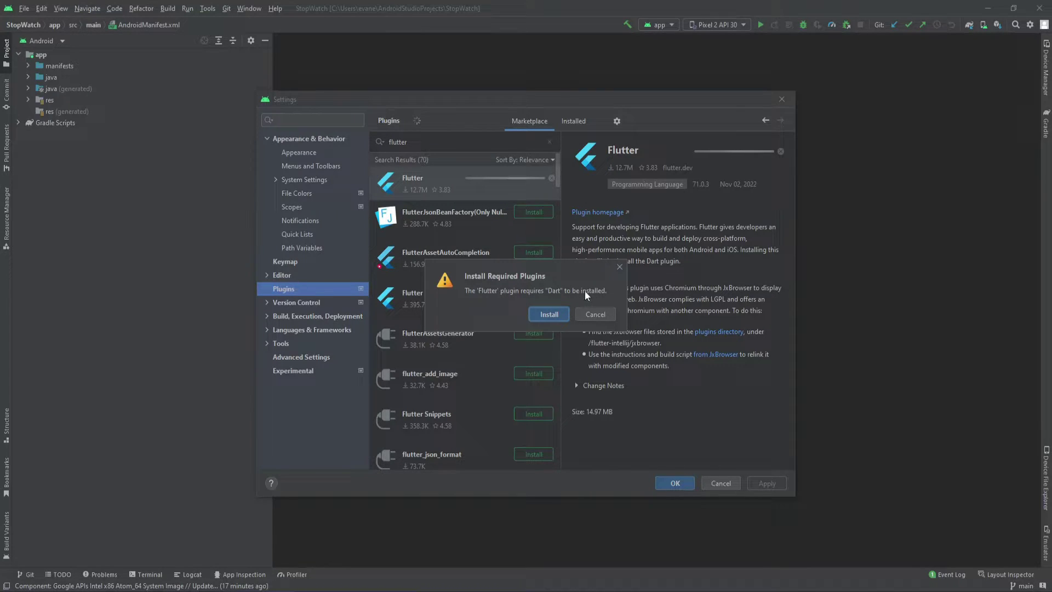
{"action": "left_click", "coordinate": [547, 313]}
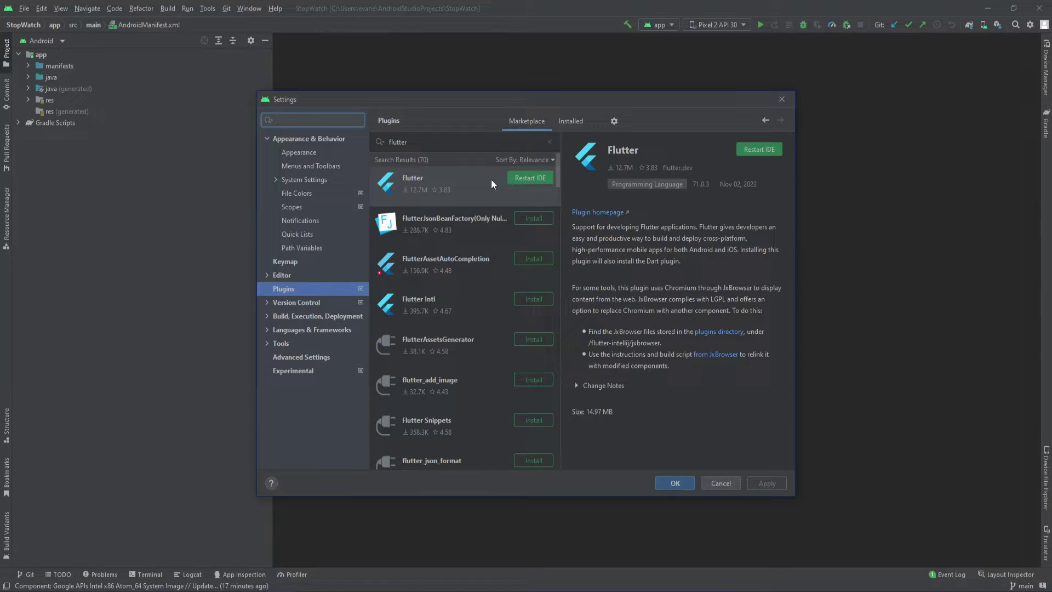
- Restart Android Studio to apply the plugin changes and return to its window
{"action": "left_click", "coordinate": [530, 177]}
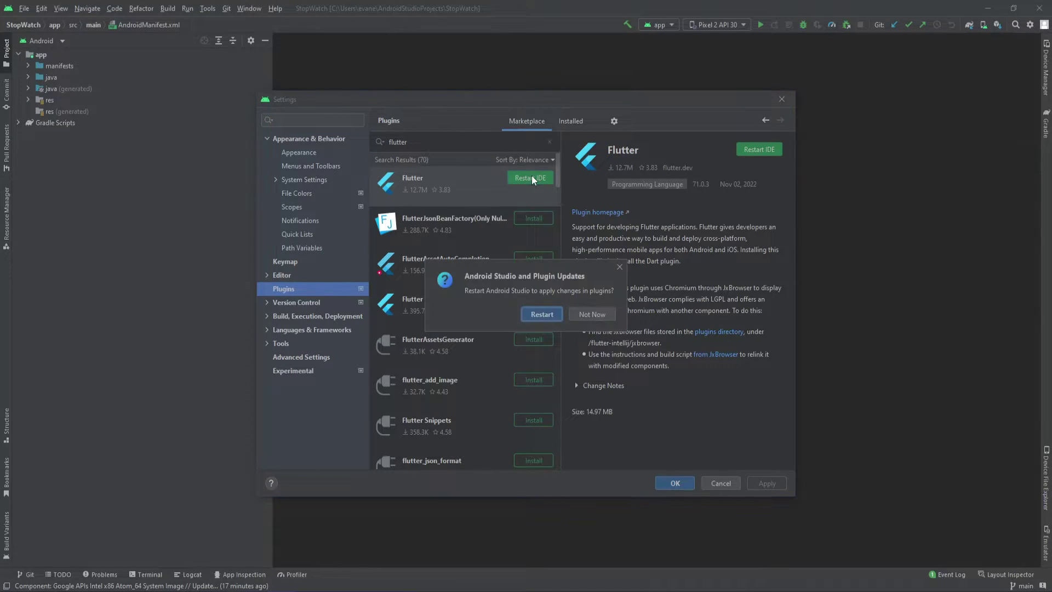
{"action": "left_click", "coordinate": [551, 316]}
{"action": "key", "text": "alt+Tab"}
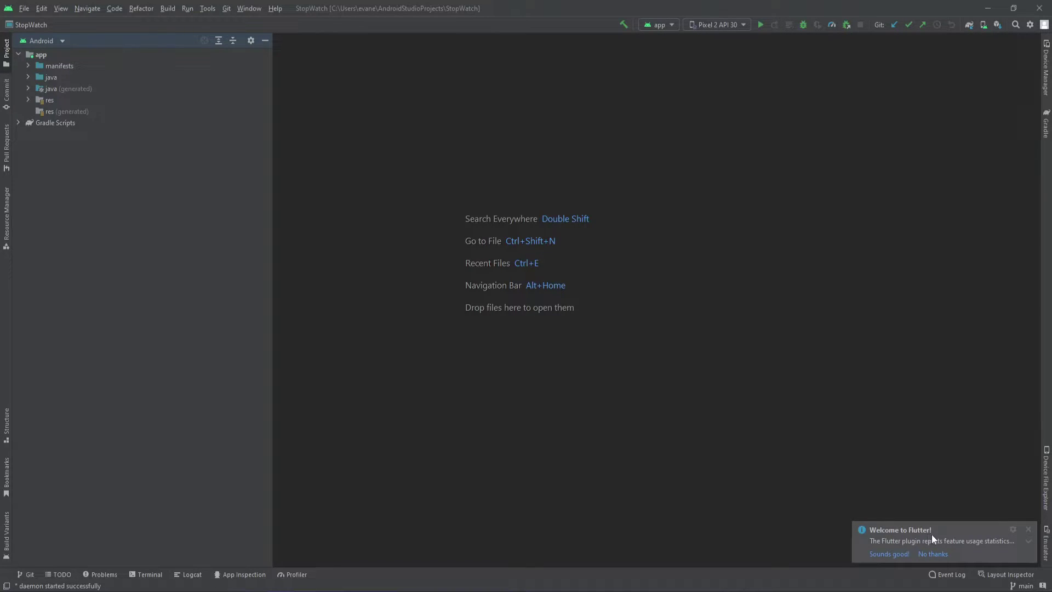
- Dismiss the Flutter welcome notice about usage statistics and start a new Flutter project with Flutter as its project kind
{"action": "left_click", "coordinate": [1029, 542]}
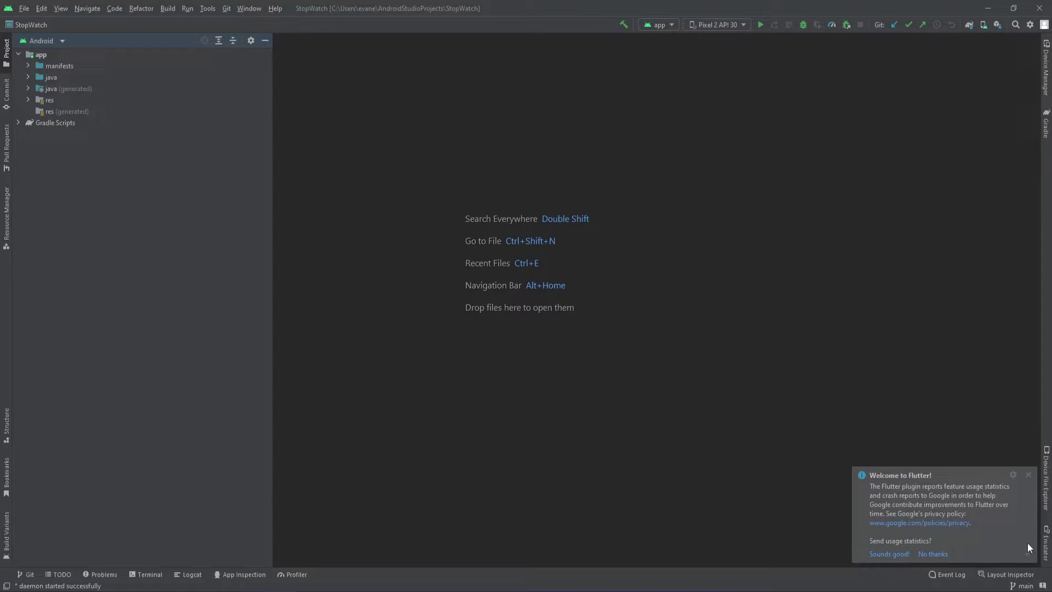
{"action": "left_click", "coordinate": [1024, 476]}
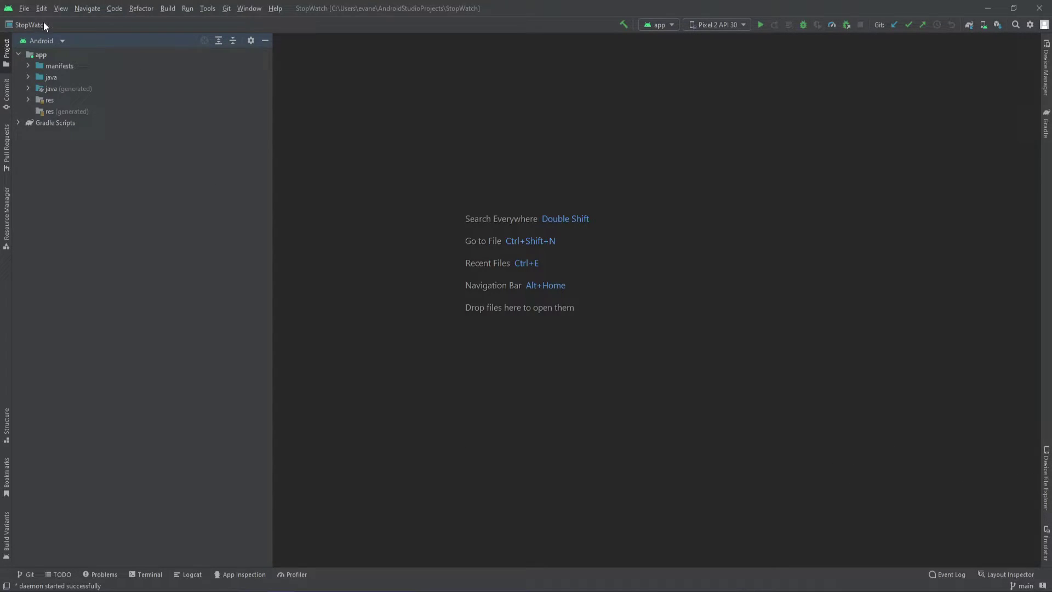
{"action": "left_click", "coordinate": [24, 11]}
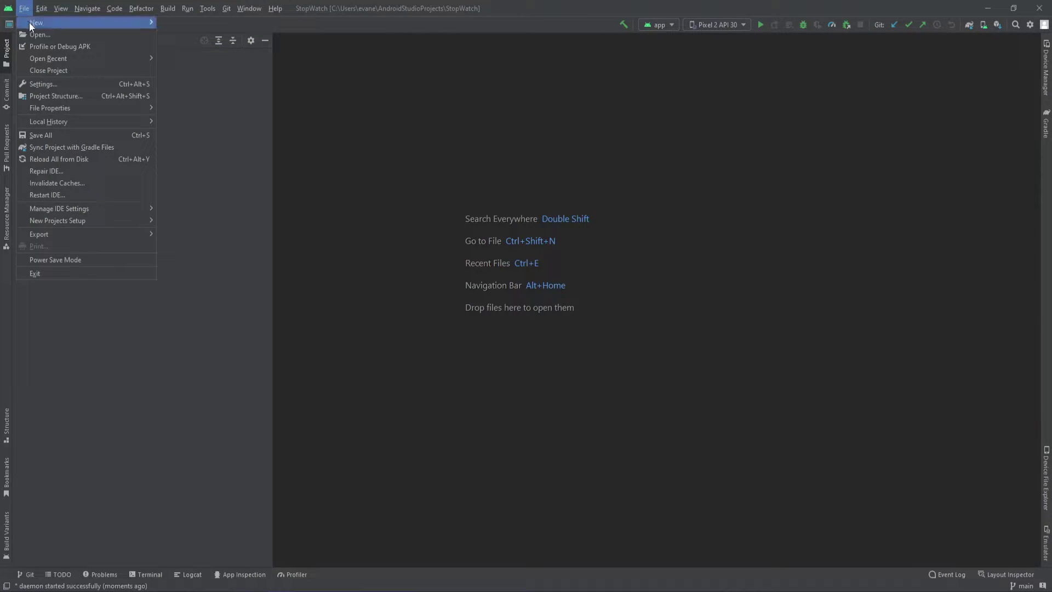
{"action": "mouse_move", "coordinate": [30, 23]}
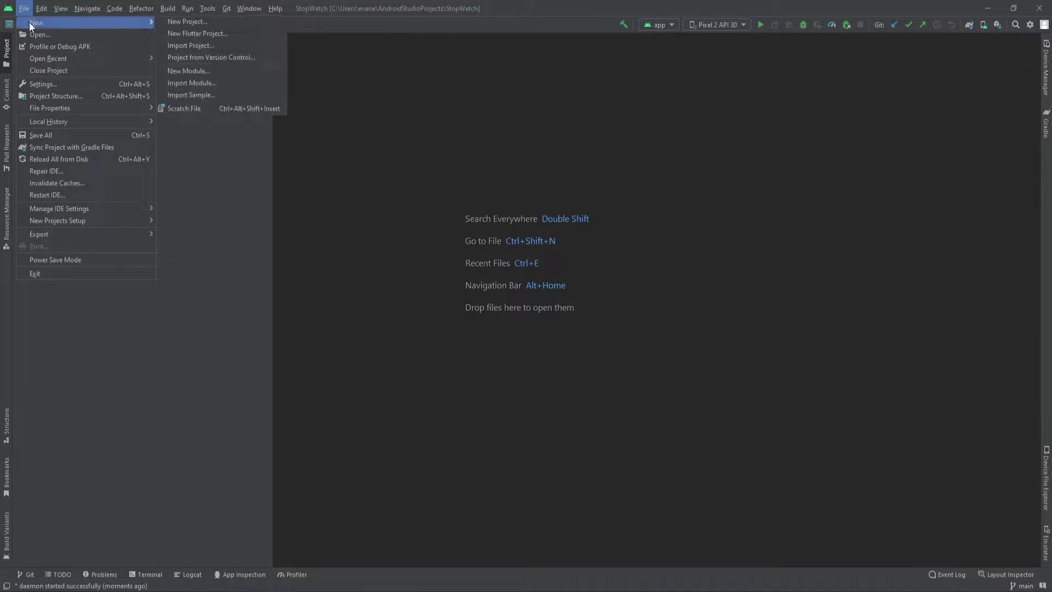
{"action": "left_click", "coordinate": [205, 36]}
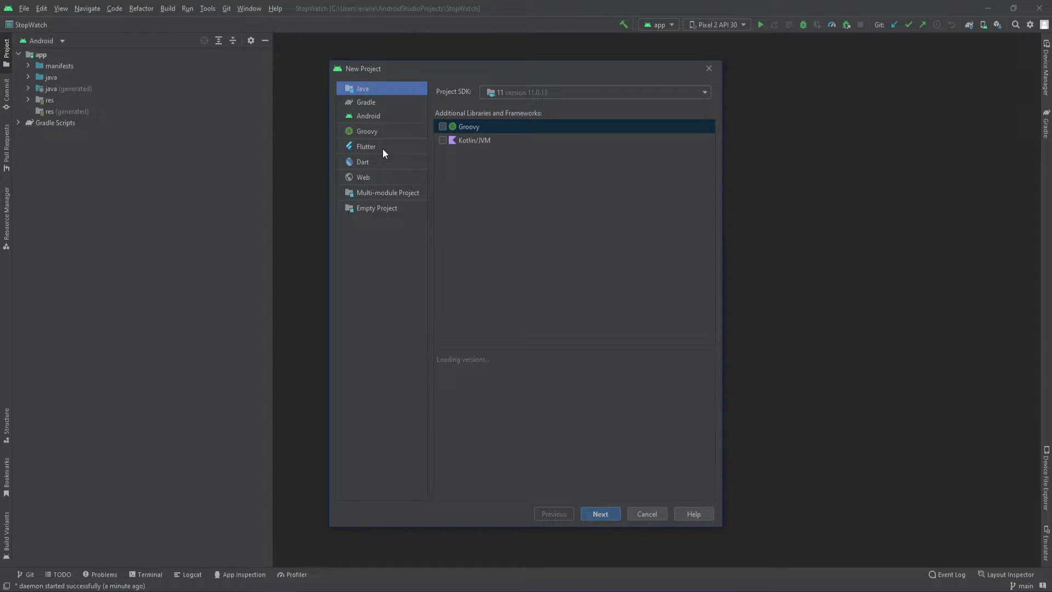
{"action": "left_click", "coordinate": [367, 147]}
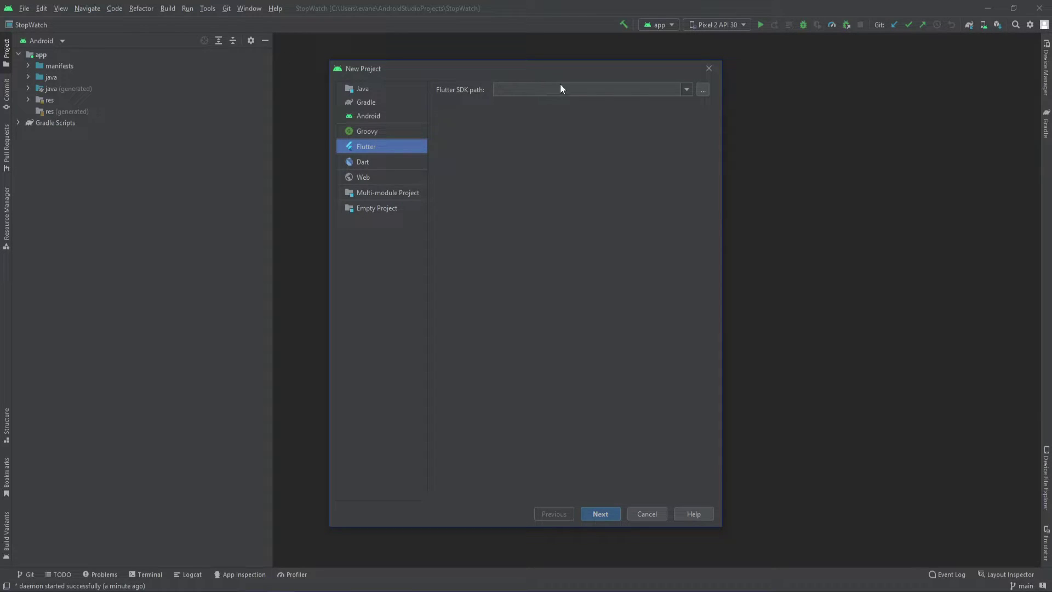
- Copy the path of the flutter folder inside flutter_windows_3.3.9-stable from File Explorer and return to the Flutter SDK path entry in Android Studio
{"action": "left_click", "coordinate": [686, 90]}
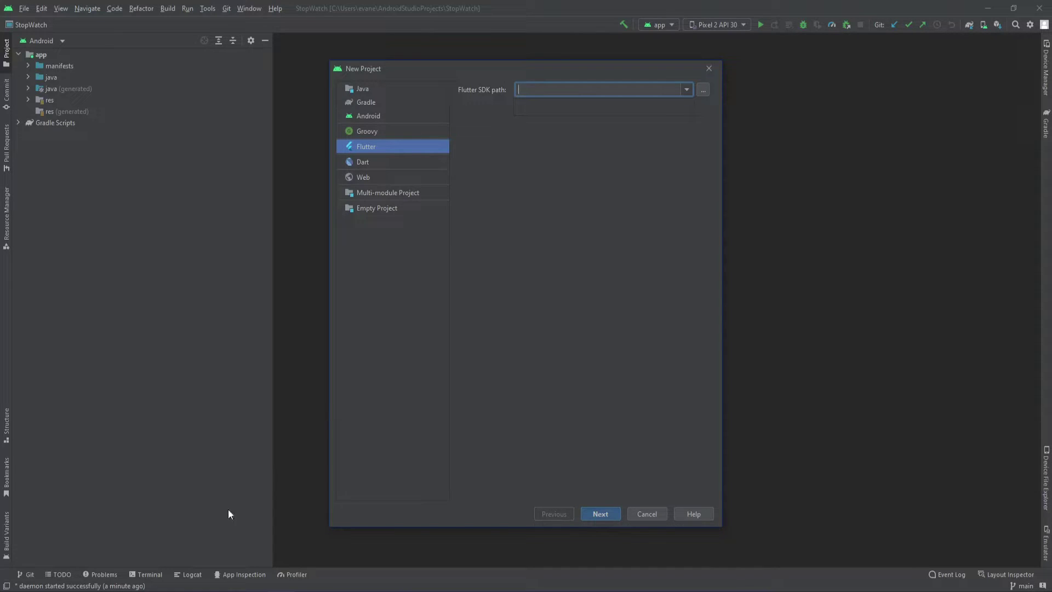
{"action": "key", "text": "alt+Tab"}
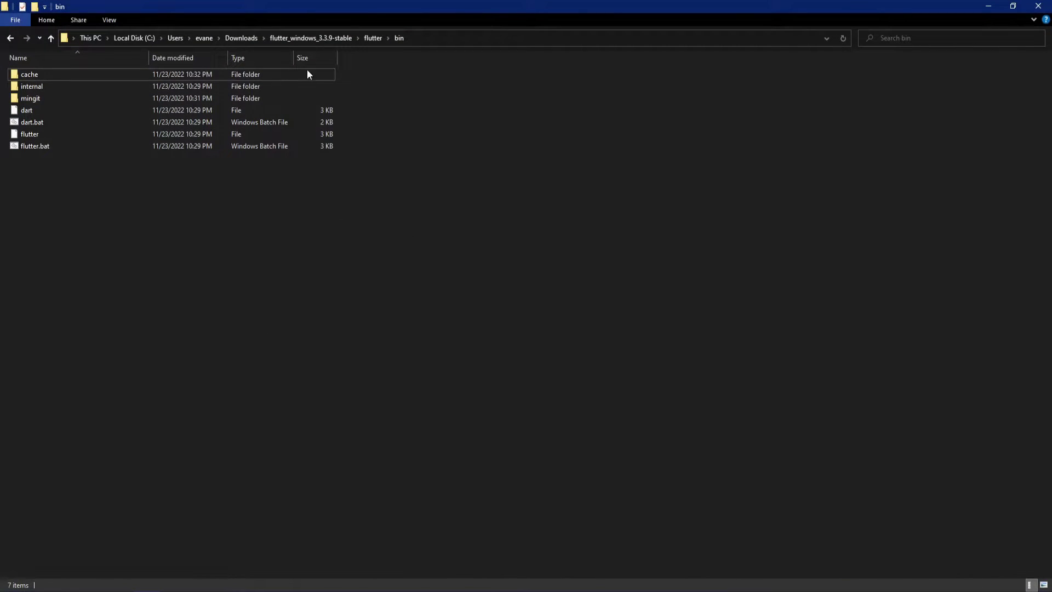
{"action": "left_click", "coordinate": [12, 41]}
{"action": "left_click", "coordinate": [511, 132]}
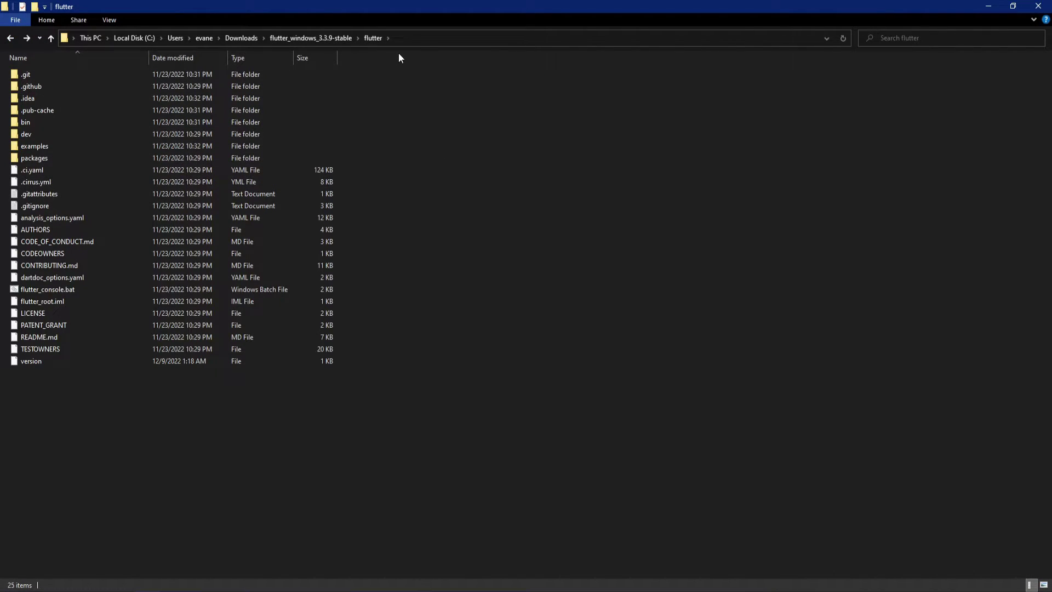
{"action": "left_click", "coordinate": [420, 39]}
{"action": "right_click", "coordinate": [247, 40]}
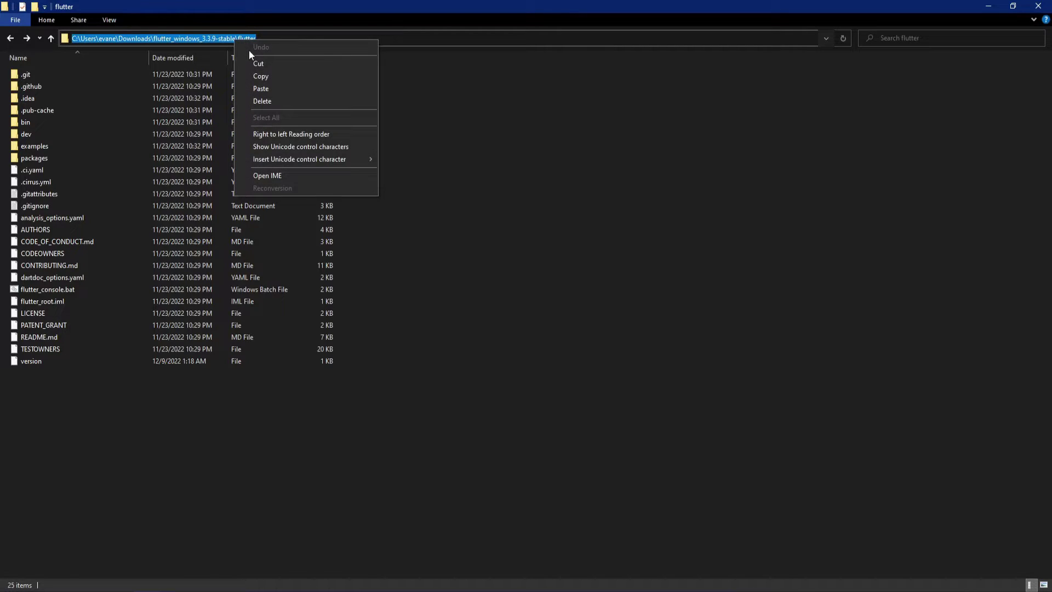
{"action": "left_click", "coordinate": [267, 77]}
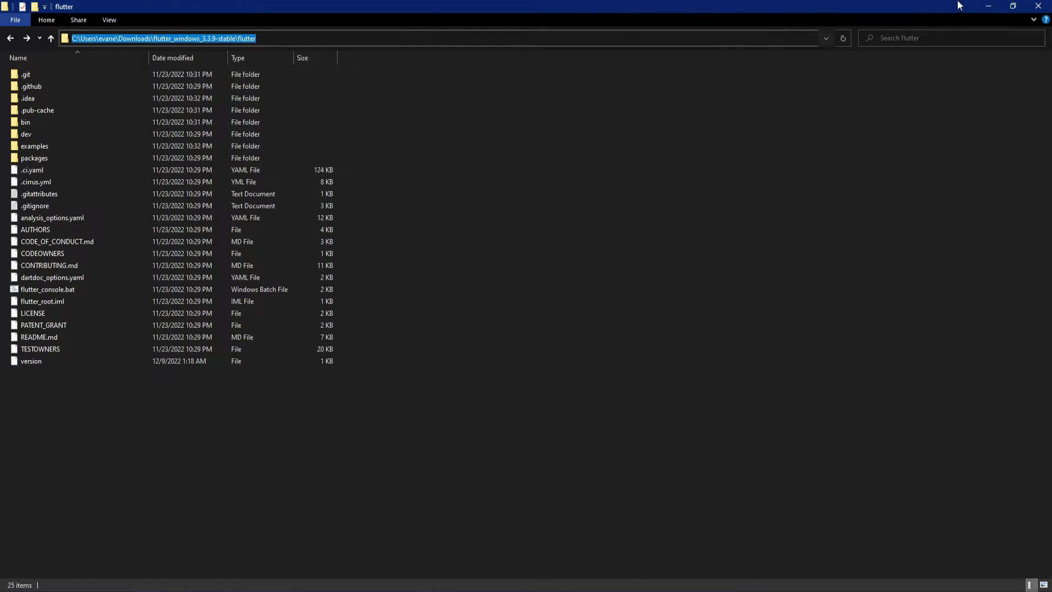
{"action": "left_click", "coordinate": [988, 6]}
{"action": "left_click", "coordinate": [526, 89]}
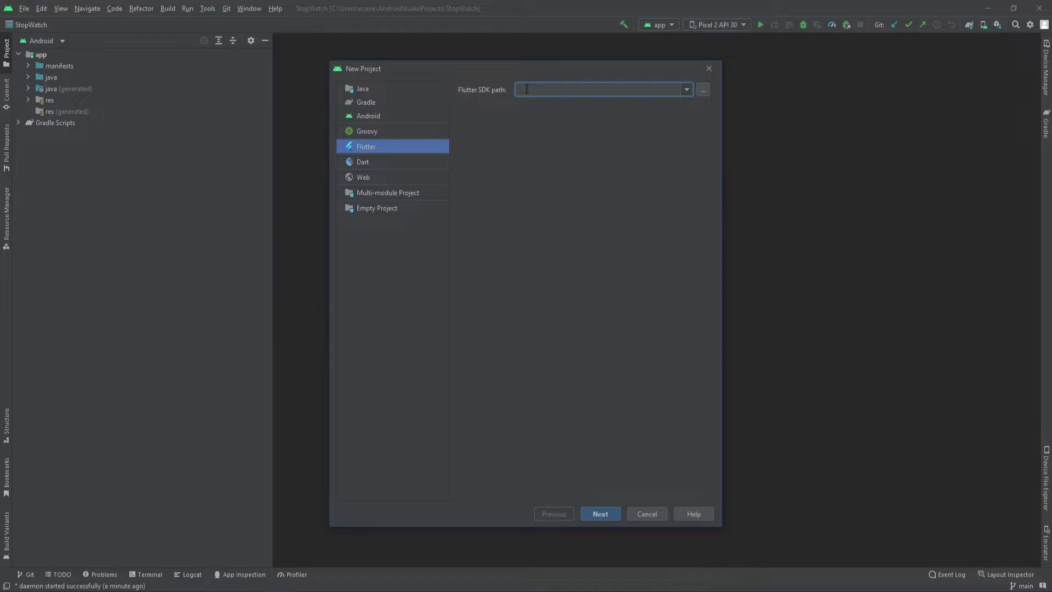
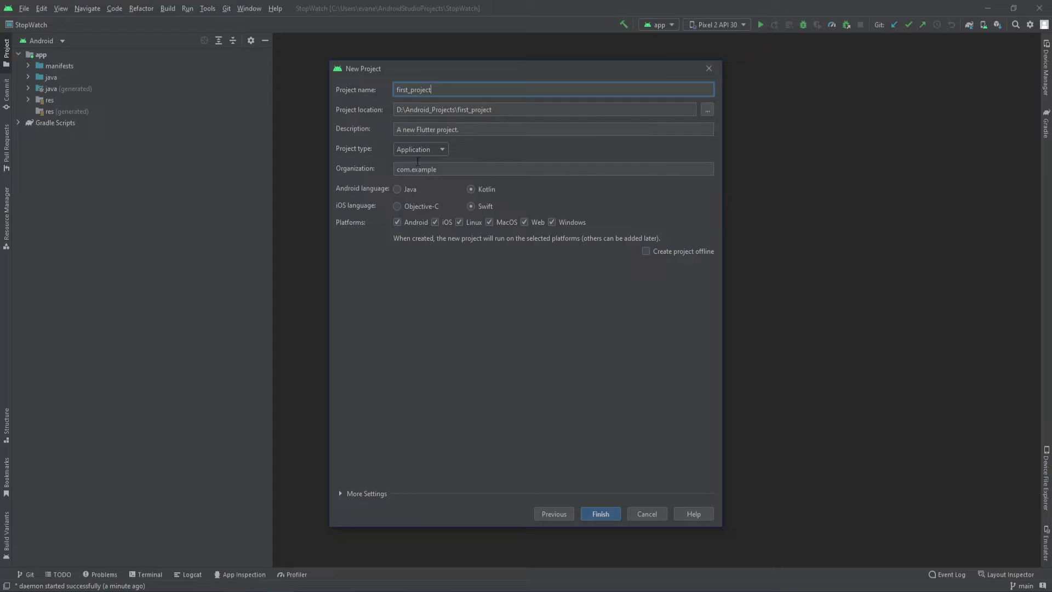
- Keep the project type Application and organization com.example, create first_project and open it in the current window
{"action": "left_click", "coordinate": [444, 150]}
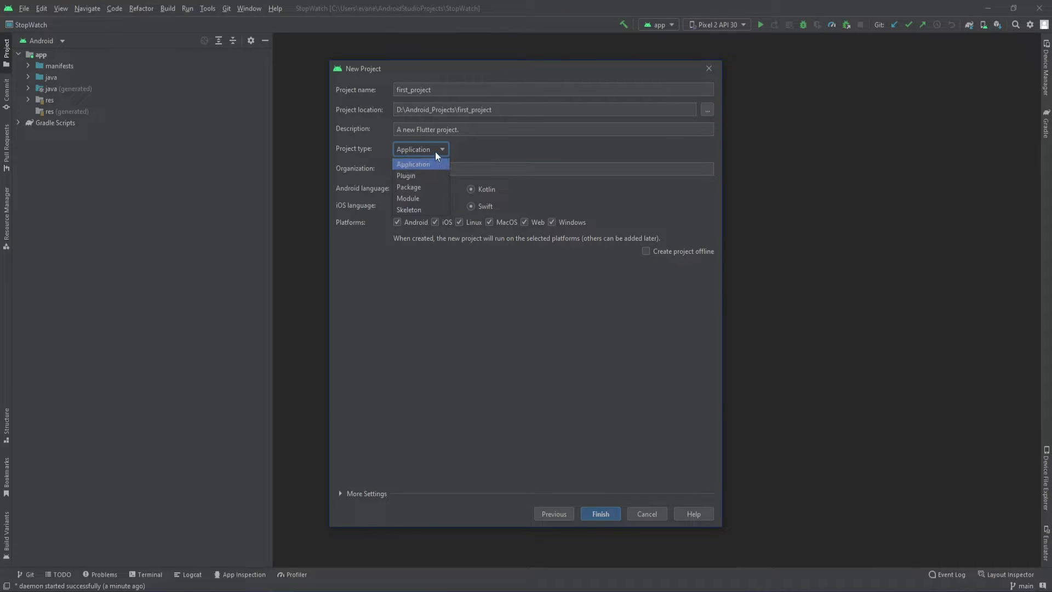
{"action": "left_click", "coordinate": [429, 159]}
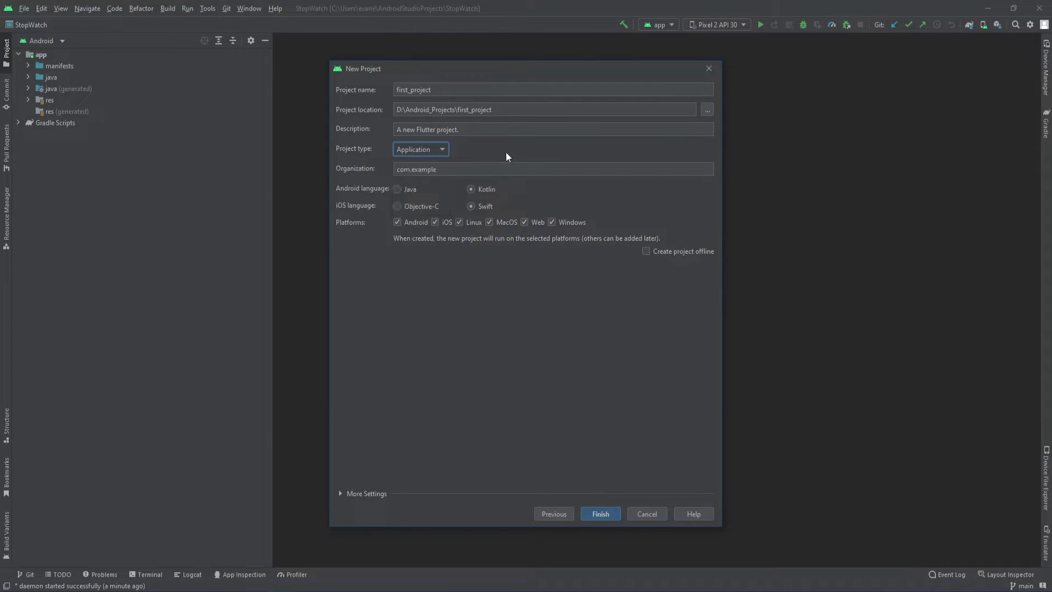
{"action": "left_click", "coordinate": [448, 171]}
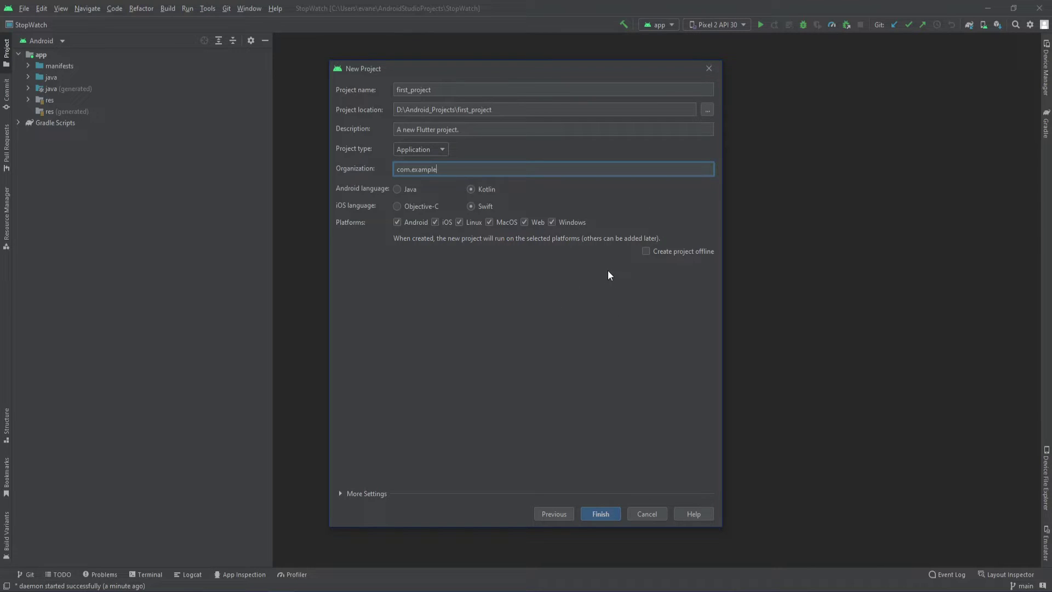
{"action": "left_click", "coordinate": [604, 514]}
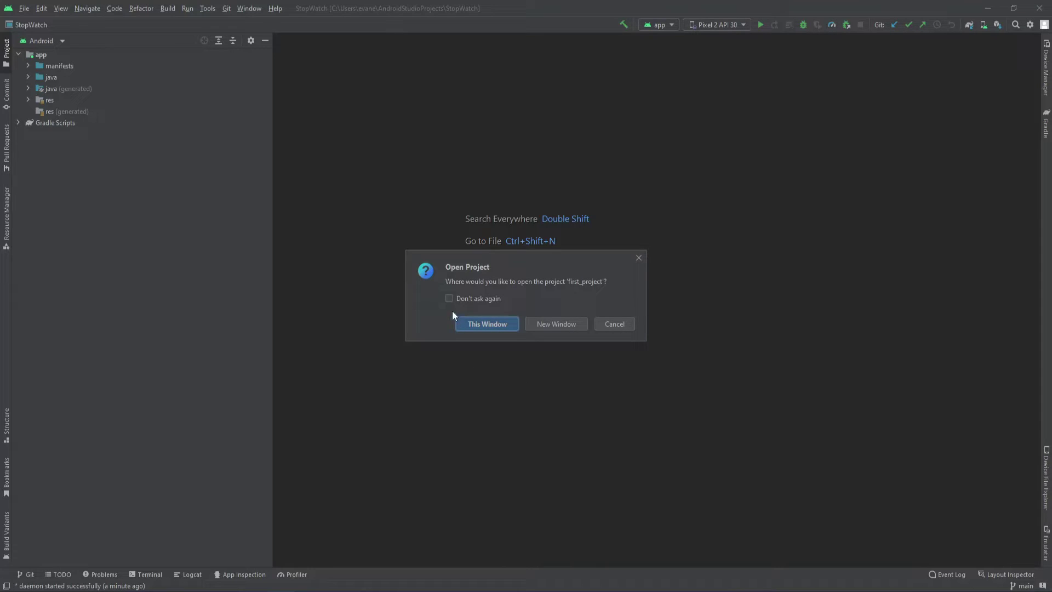
{"action": "left_click", "coordinate": [486, 324]}
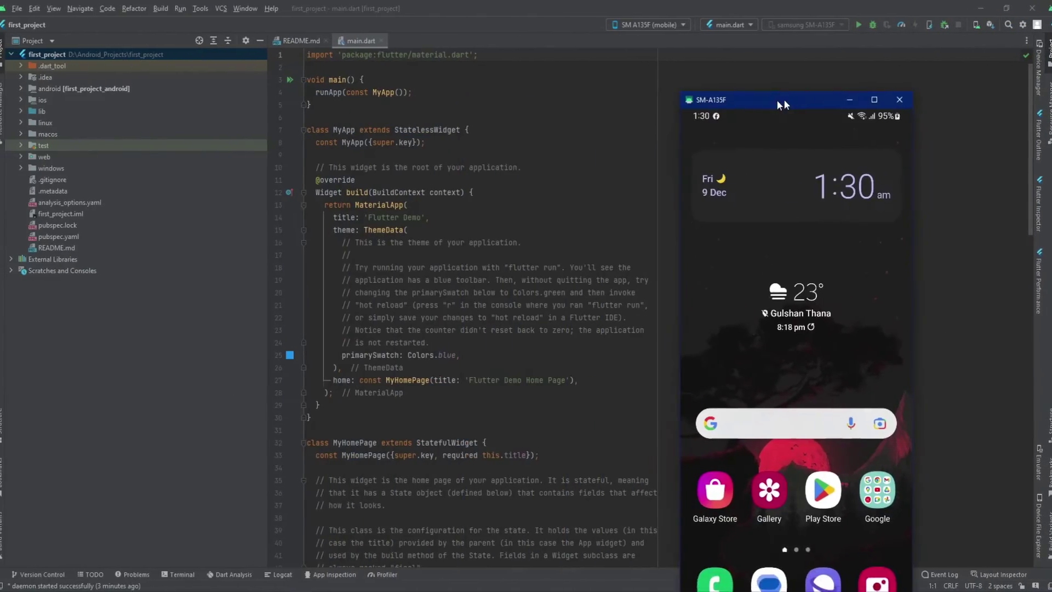
- Run main.dart on the SM A135F phone and position the phone's mirror window beside the code
{"action": "left_click_drag", "start_coordinate": [837, 36], "coordinate": [204, 32]}
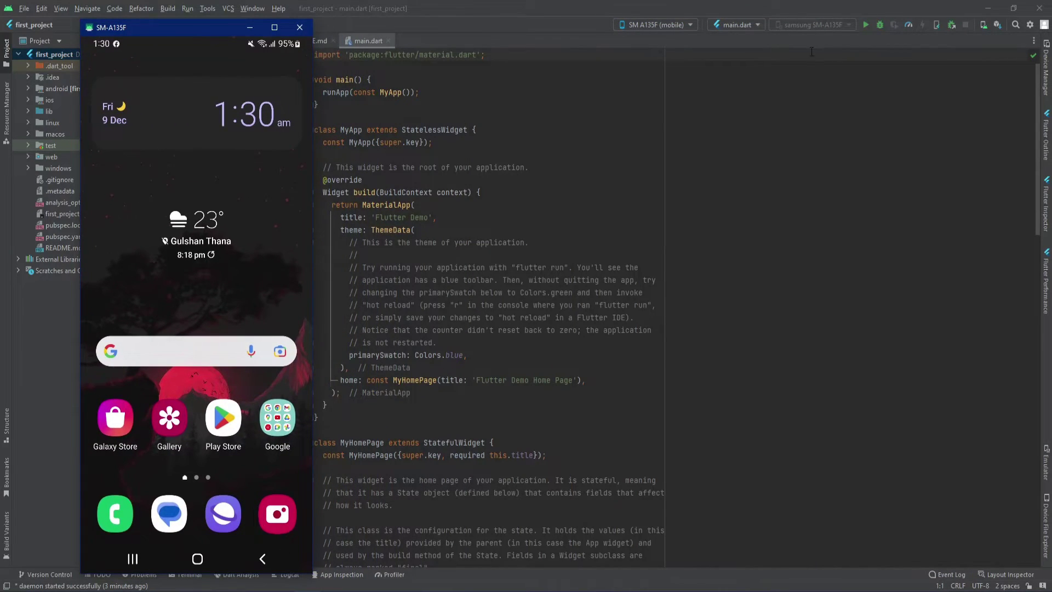
{"action": "left_click", "coordinate": [865, 26]}
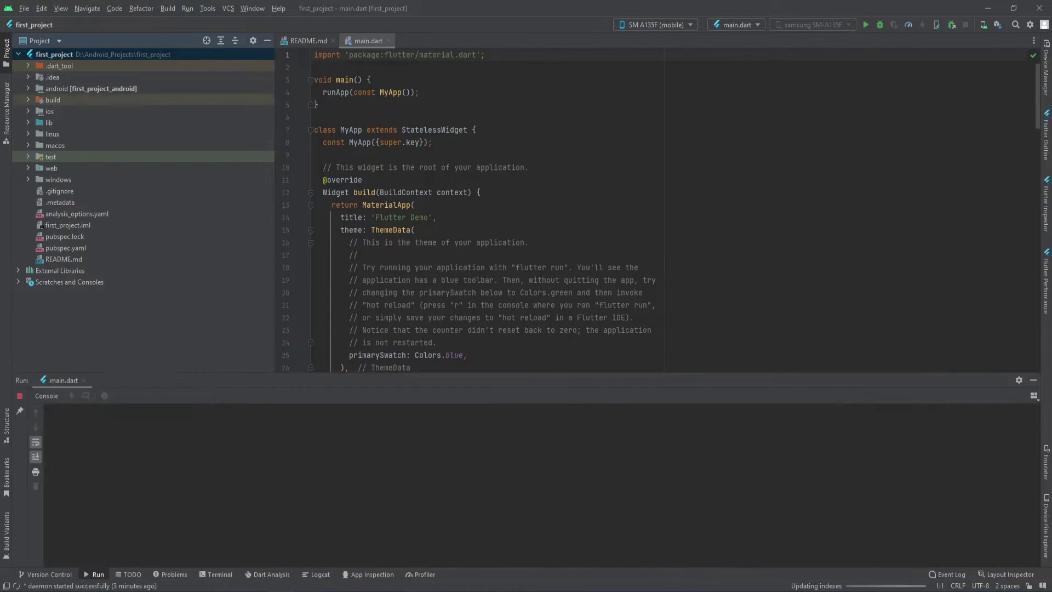
{"action": "left_click", "coordinate": [366, 554]}
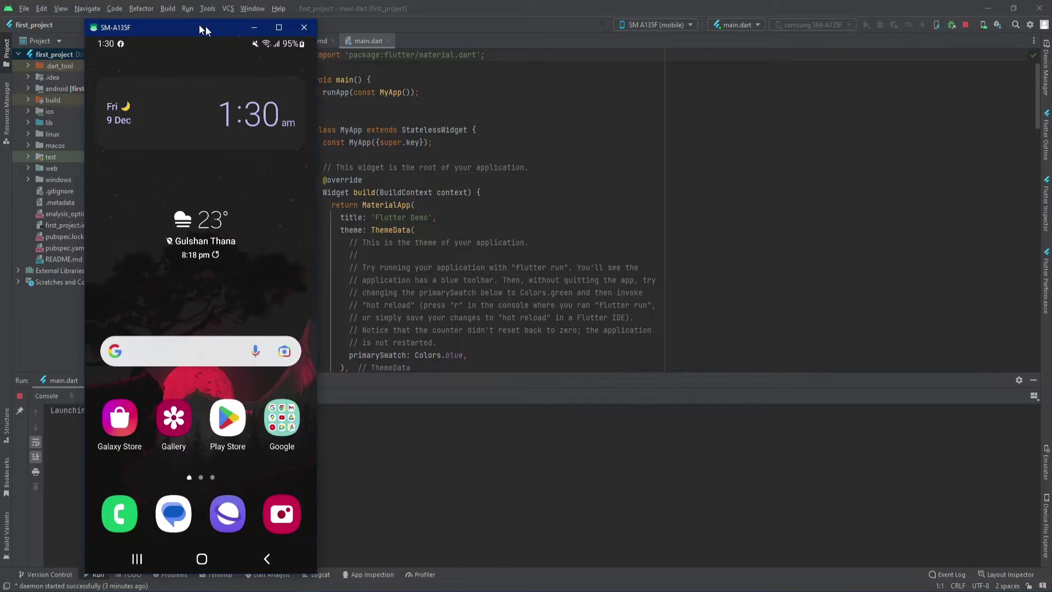
{"action": "left_click_drag", "start_coordinate": [205, 26], "coordinate": [852, 30]}
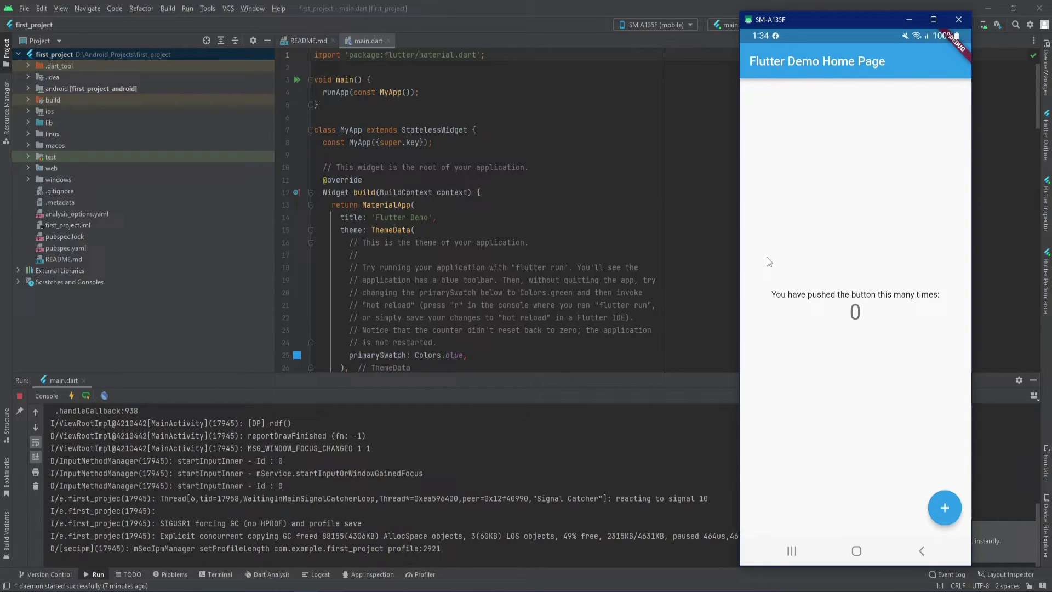
- Test the running demo app by incrementing its counter seven times
{"action": "double_click", "coordinate": [946, 507]}
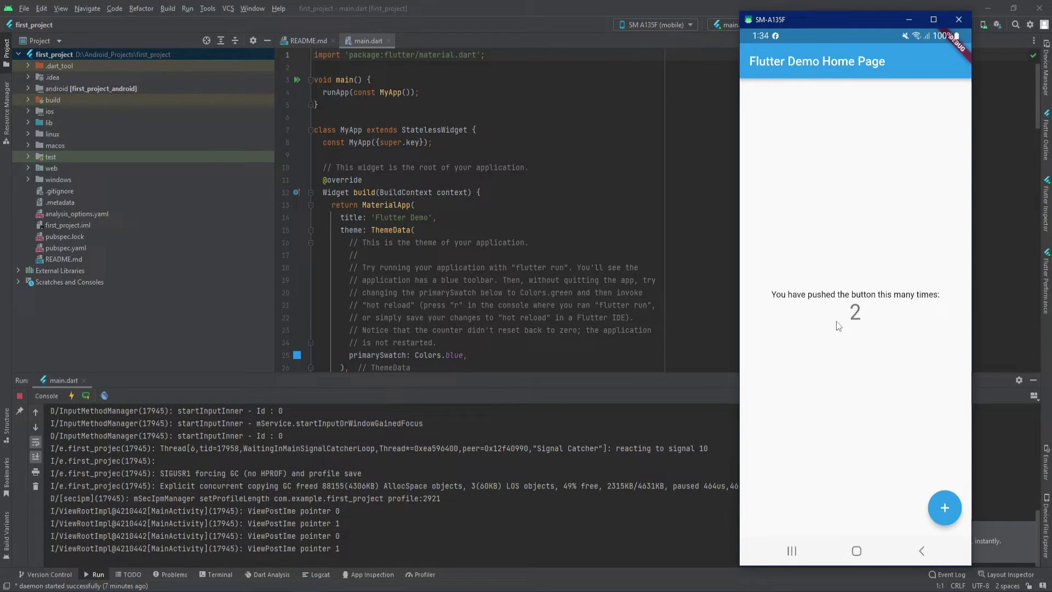
{"action": "double_click", "coordinate": [938, 508]}
{"action": "left_click", "coordinate": [938, 507]}
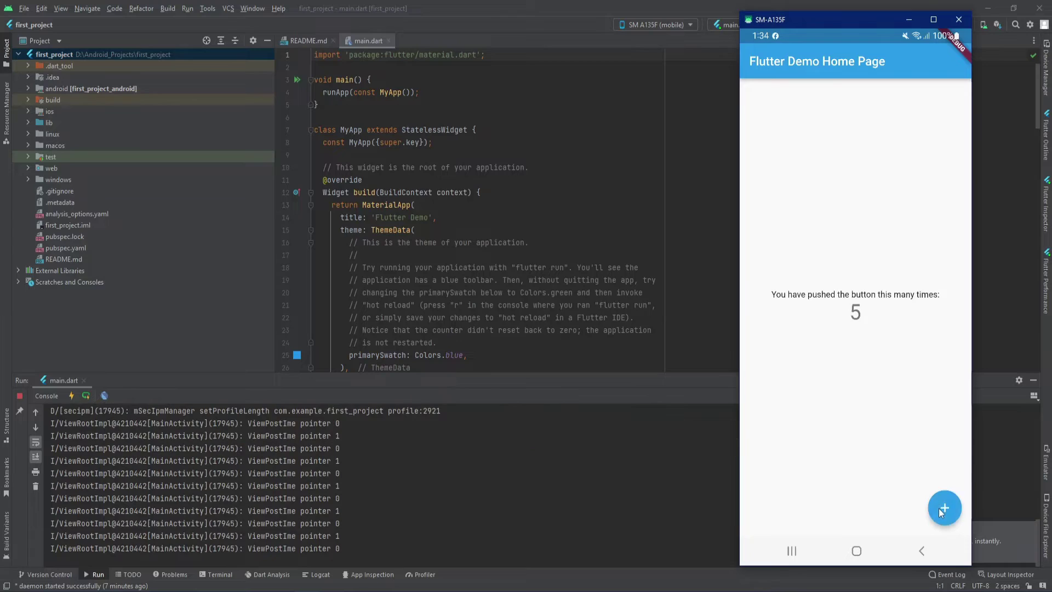
{"action": "double_click", "coordinate": [938, 508]}
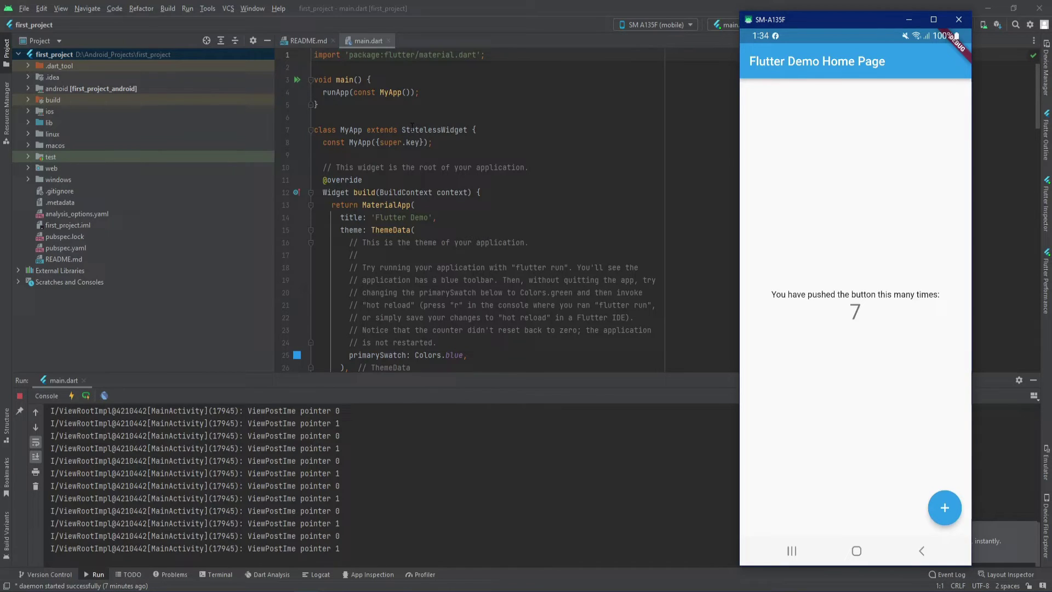
- Expand the project's lib folder and read main.dart from main() through MyApp and MyHomePage to the _incrementCounter method, with the phone mirror shown alongside
{"action": "left_click", "coordinate": [28, 122]}
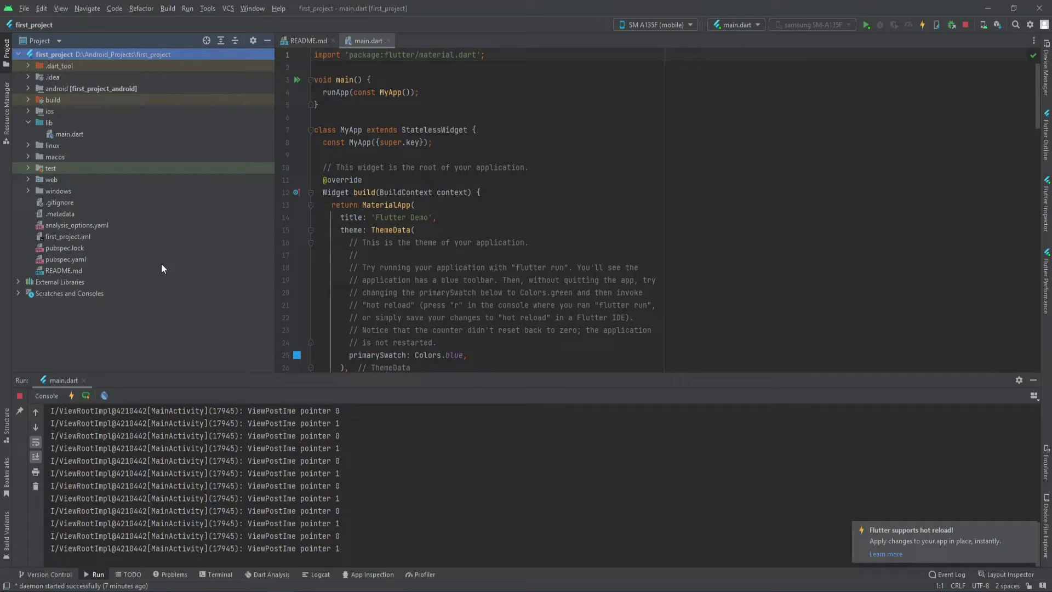
{"action": "left_click", "coordinate": [351, 555]}
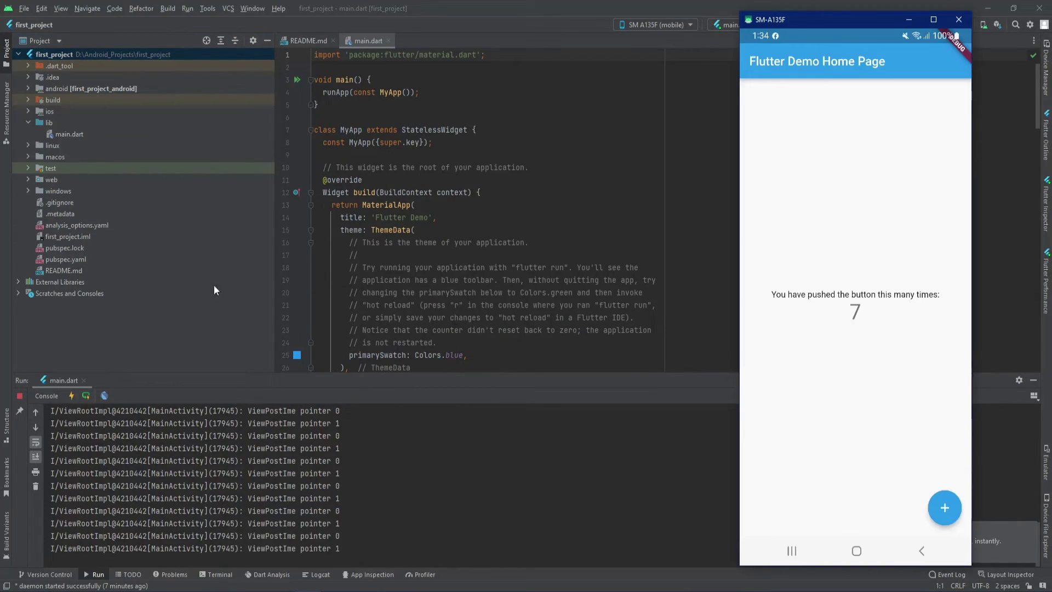
{"action": "scroll", "coordinate": [472, 177], "scroll_direction": "down", "scroll_amount": 1}
{"action": "scroll", "coordinate": [472, 177], "scroll_direction": "up", "scroll_amount": 1}
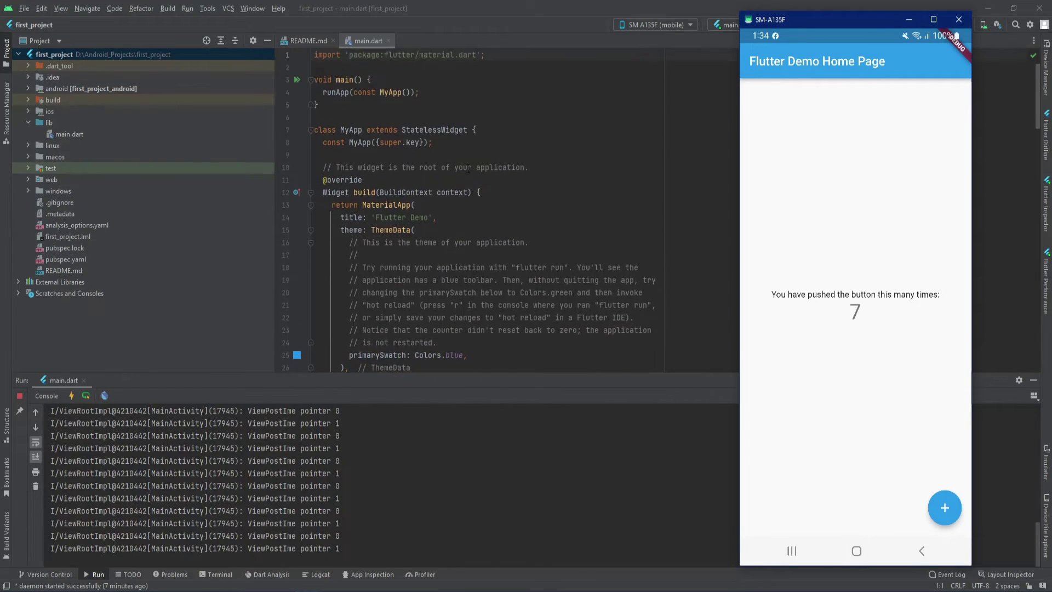
{"action": "scroll", "coordinate": [408, 162], "scroll_direction": "down", "scroll_amount": 3}
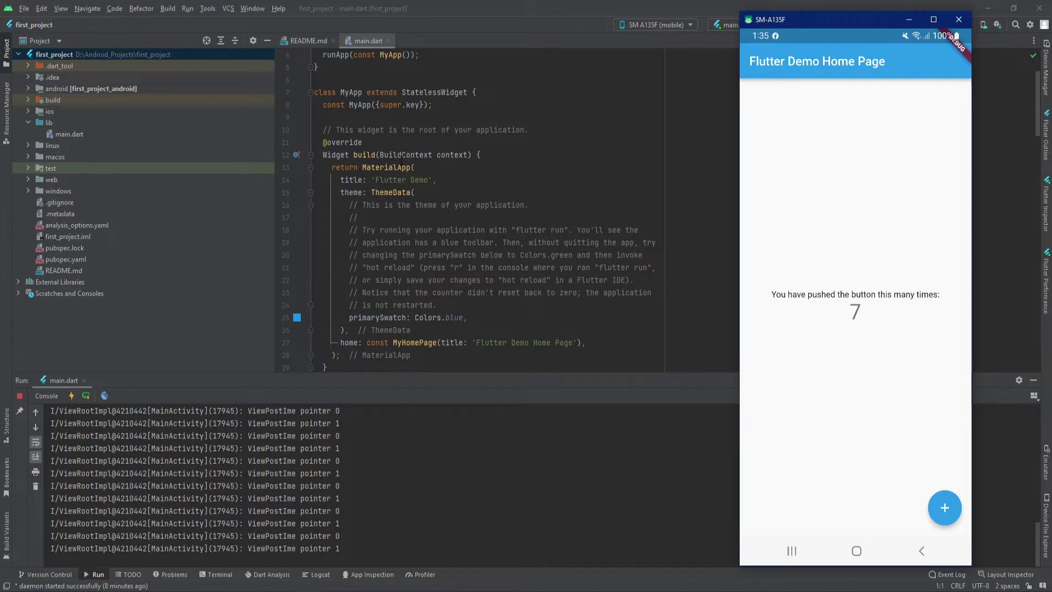
{"action": "scroll", "coordinate": [376, 165], "scroll_direction": "down", "scroll_amount": 2}
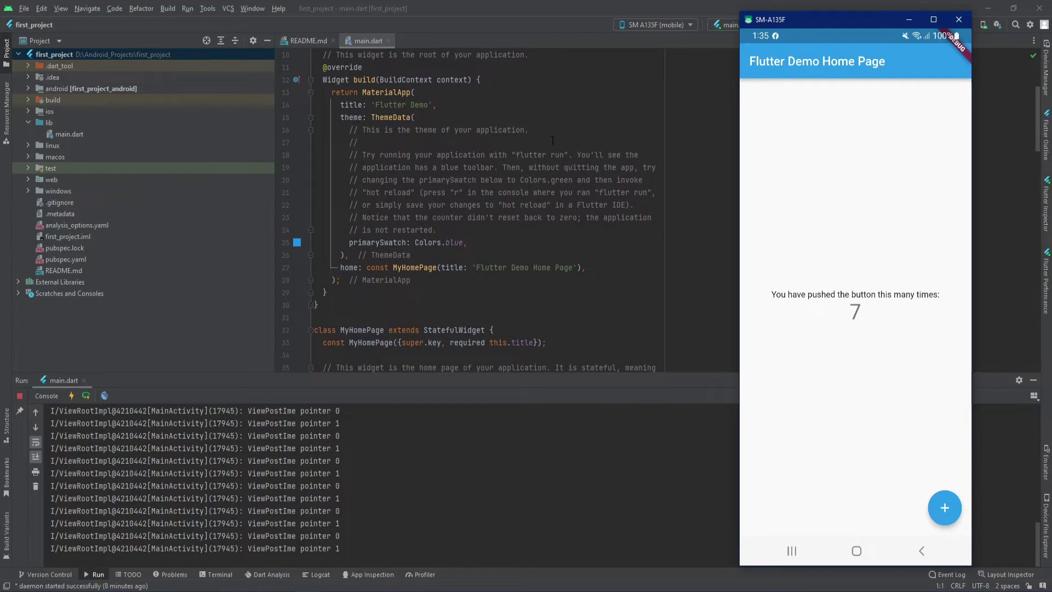
{"action": "scroll", "coordinate": [416, 154], "scroll_direction": "down", "scroll_amount": 2}
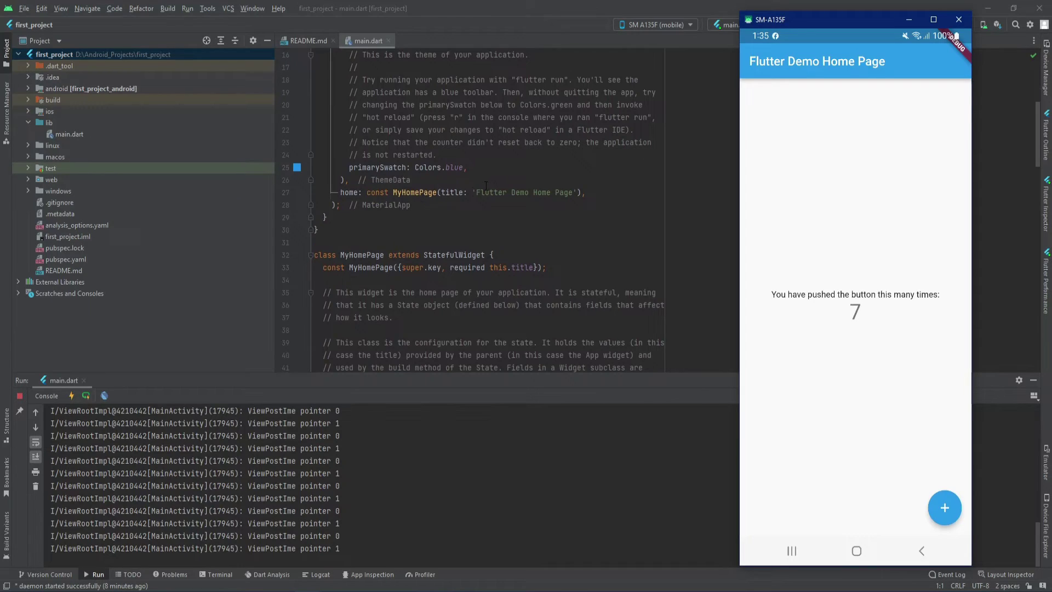
{"action": "scroll", "coordinate": [424, 199], "scroll_direction": "down", "scroll_amount": 3}
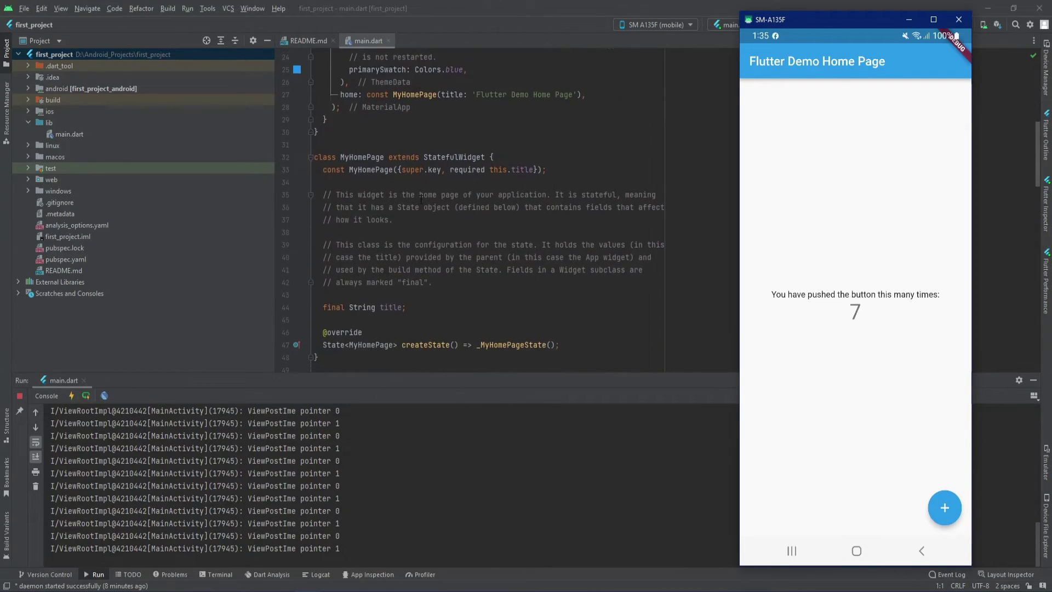
{"action": "scroll", "coordinate": [471, 162], "scroll_direction": "down", "scroll_amount": 4}
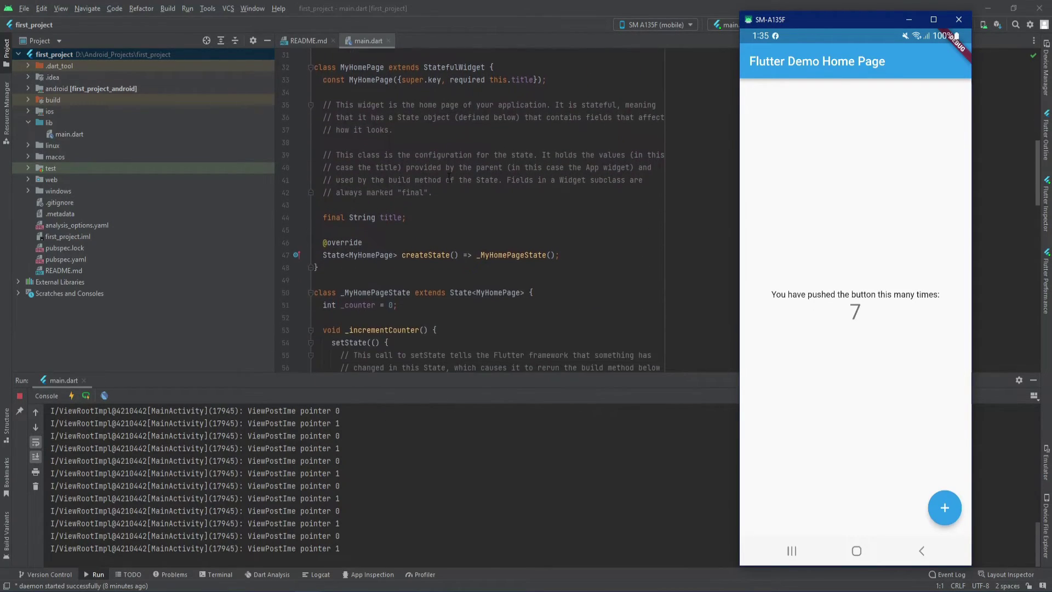
{"action": "scroll", "coordinate": [448, 177], "scroll_direction": "down", "scroll_amount": 1}
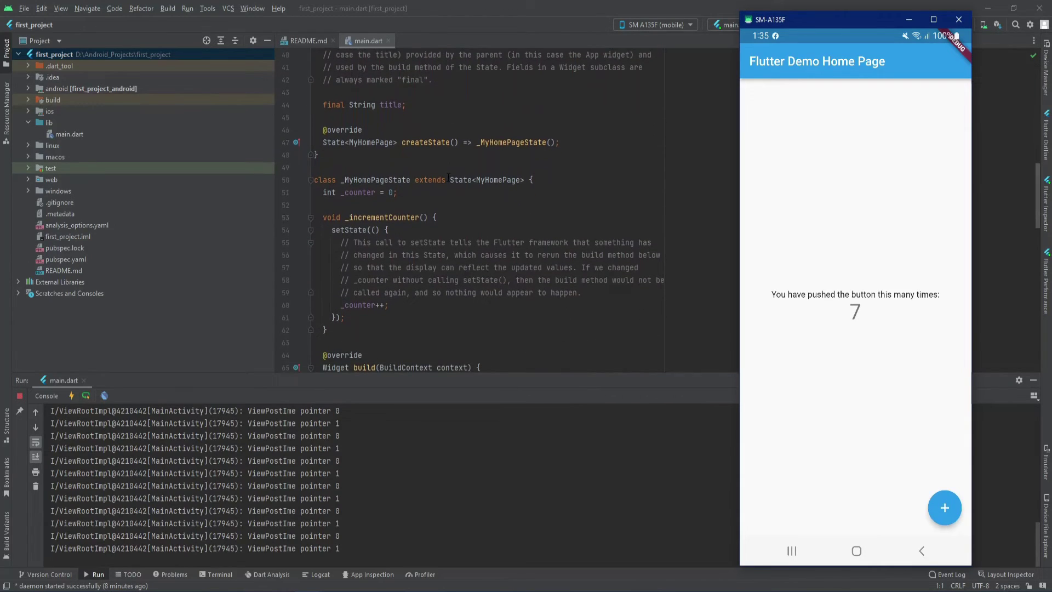
{"action": "scroll", "coordinate": [448, 177], "scroll_direction": "down", "scroll_amount": 1}
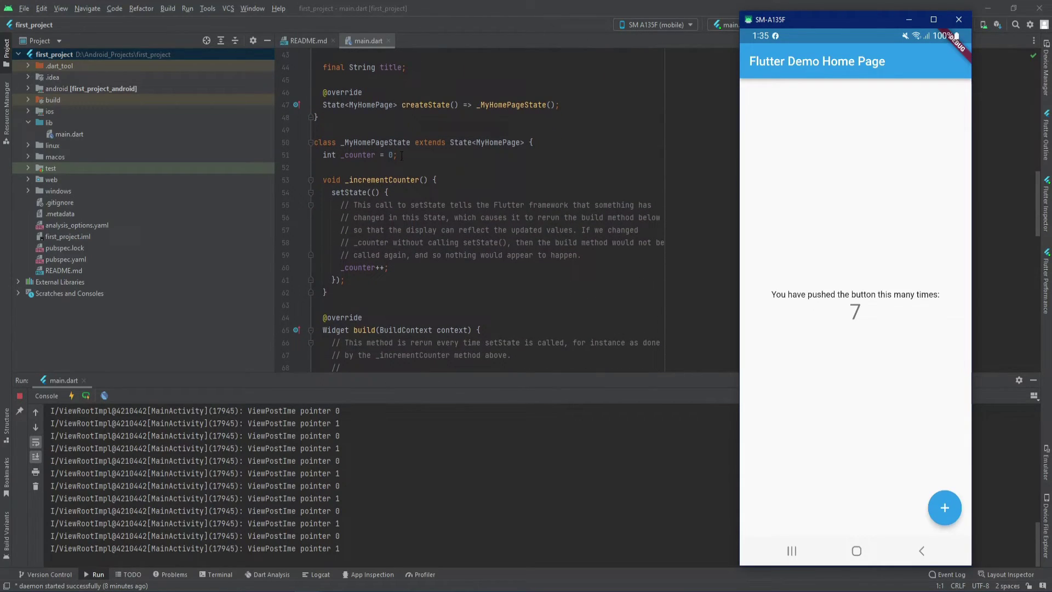
- Read main.dart from _incrementCounter through the build method's Scaffold, AppBar, Center, Column and Text widgets to the FloatingActionButton, and return to _MyHomePageState
{"action": "scroll", "coordinate": [401, 156], "scroll_direction": "down", "scroll_amount": 4}
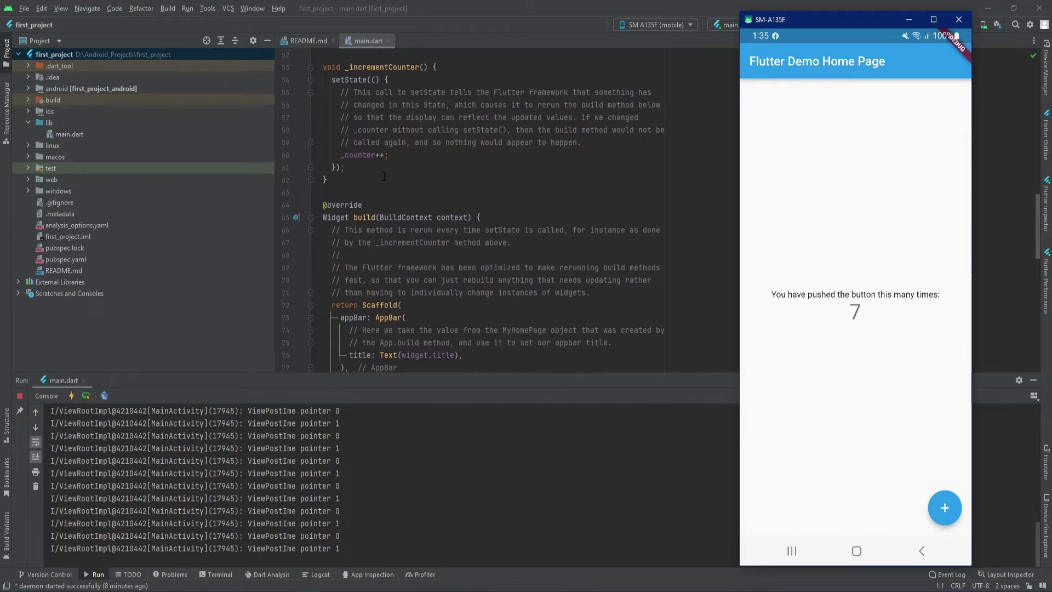
{"action": "scroll", "coordinate": [385, 177], "scroll_direction": "up", "scroll_amount": 3}
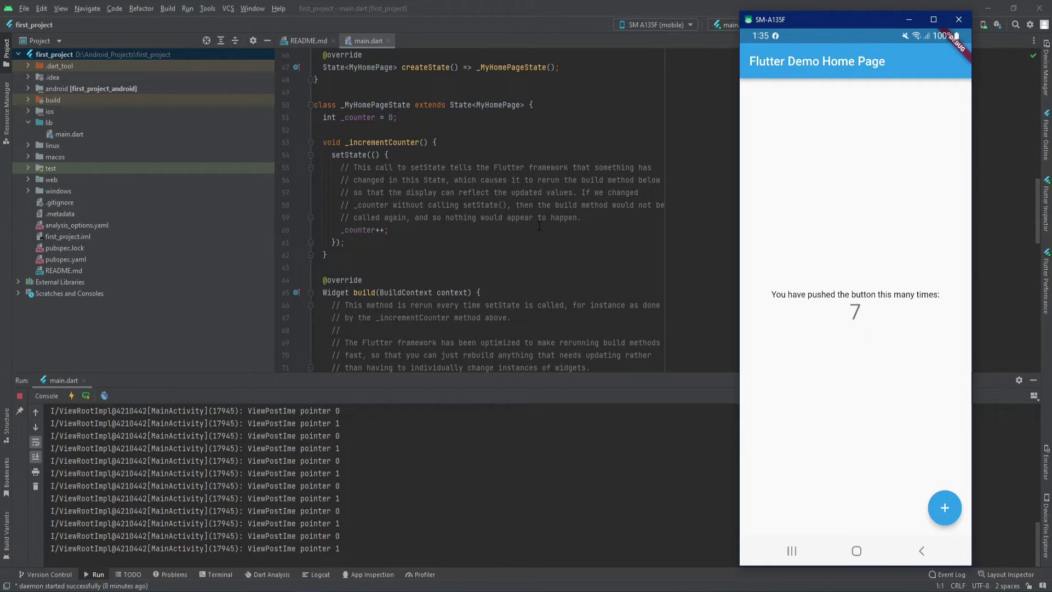
{"action": "scroll", "coordinate": [527, 235], "scroll_direction": "down", "scroll_amount": 4}
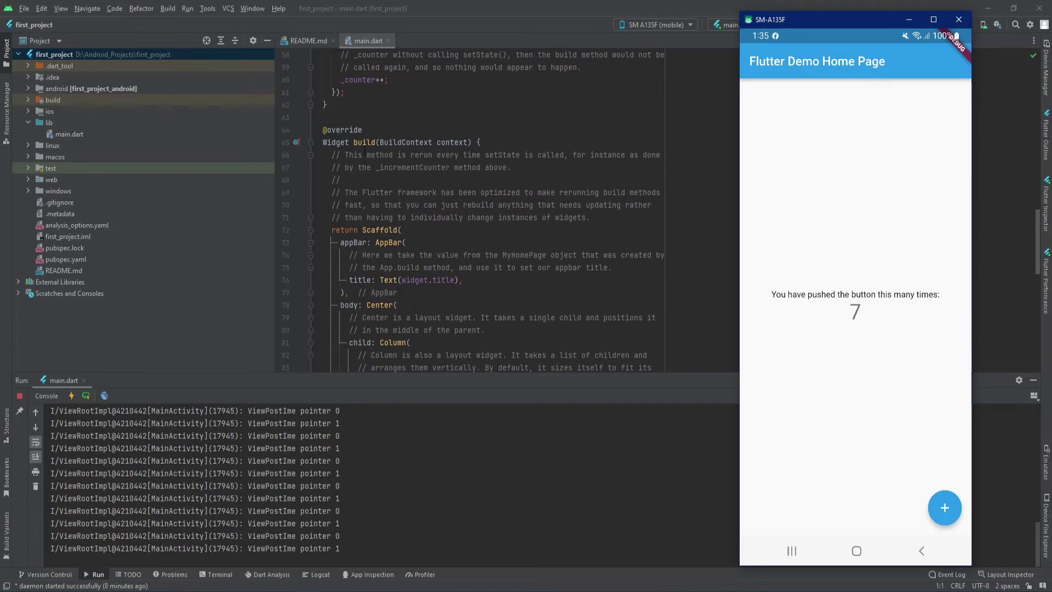
{"action": "scroll", "coordinate": [382, 185], "scroll_direction": "down", "scroll_amount": 1}
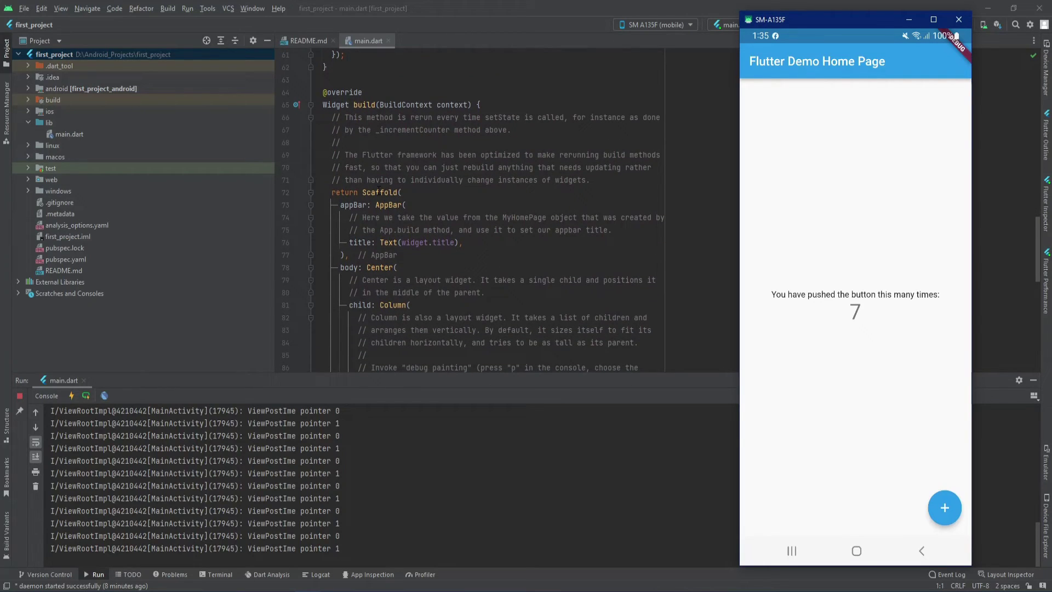
{"action": "scroll", "coordinate": [395, 195], "scroll_direction": "down", "scroll_amount": 1}
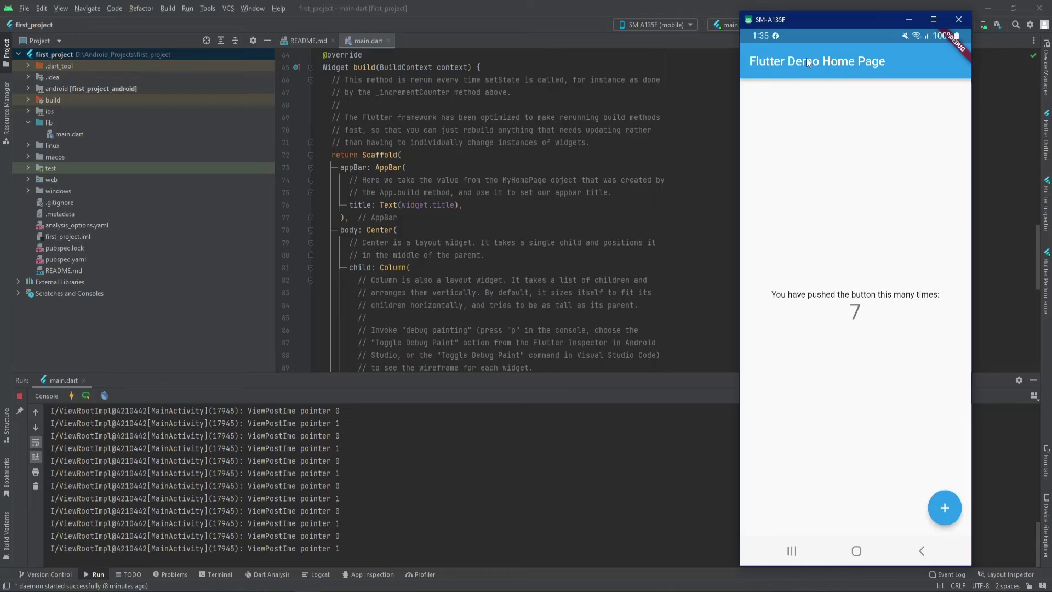
{"action": "scroll", "coordinate": [417, 203], "scroll_direction": "down", "scroll_amount": 2}
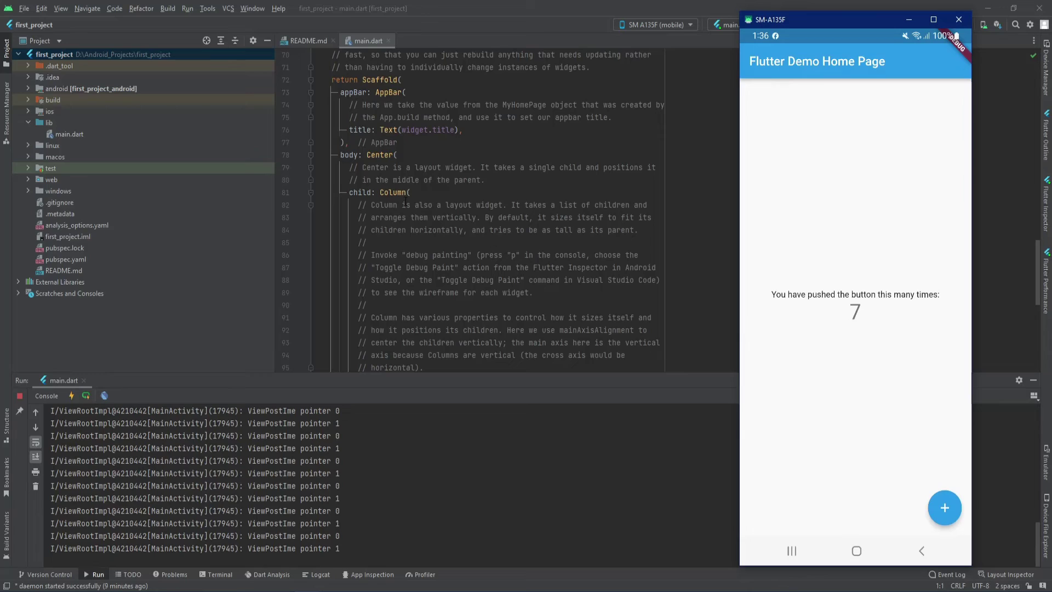
{"action": "scroll", "coordinate": [369, 192], "scroll_direction": "down", "scroll_amount": 1}
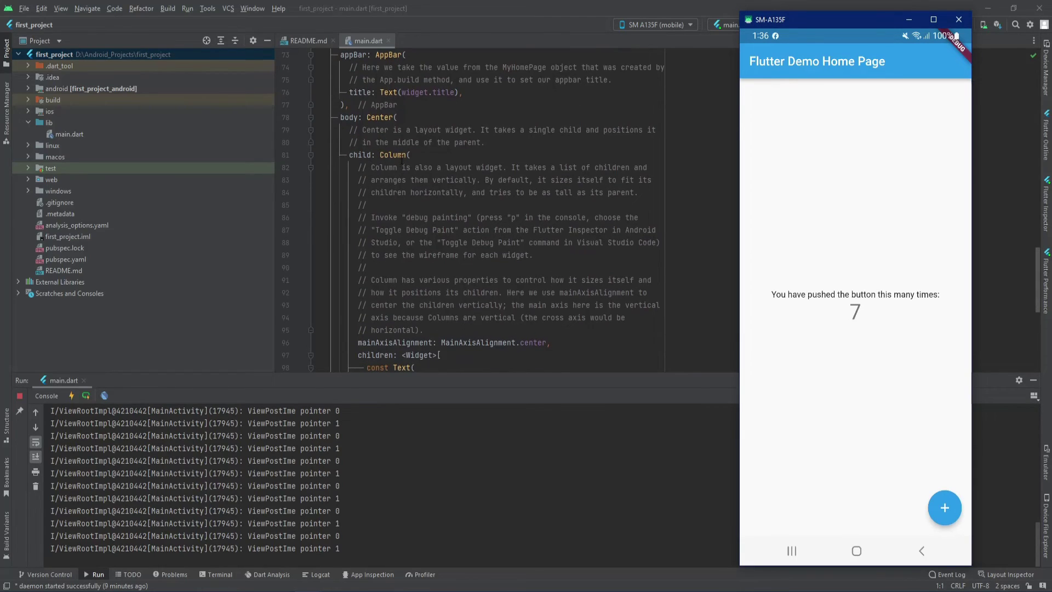
{"action": "scroll", "coordinate": [404, 155], "scroll_direction": "down", "scroll_amount": 4}
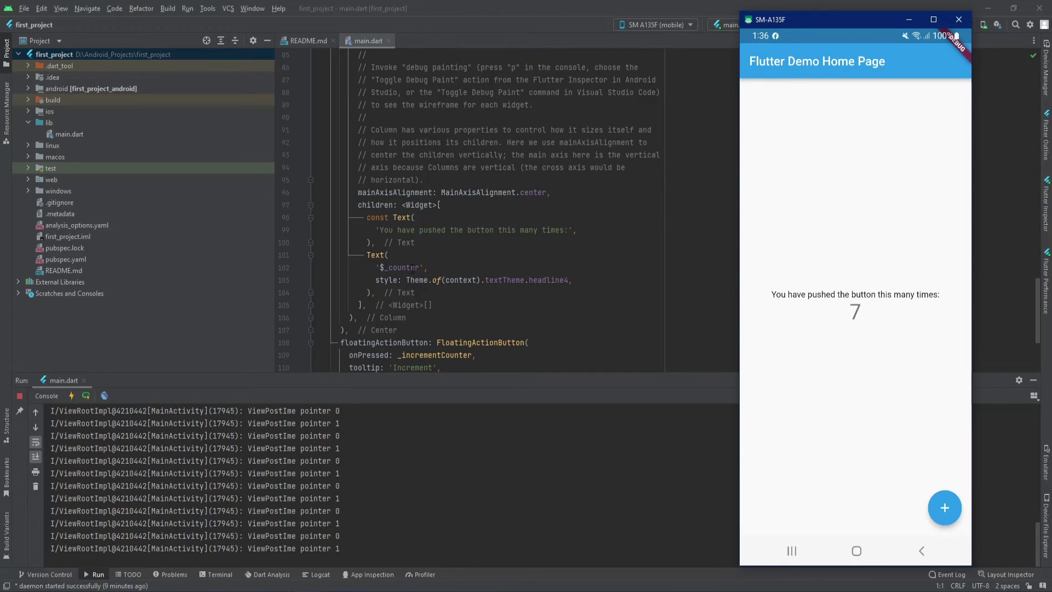
{"action": "scroll", "coordinate": [434, 263], "scroll_direction": "down", "scroll_amount": 3}
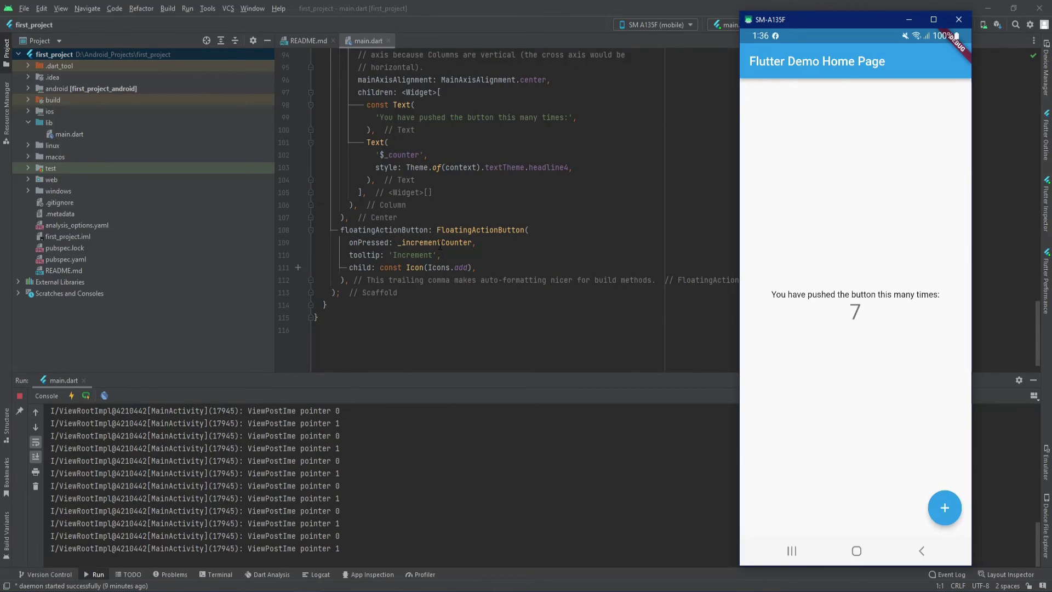
{"action": "scroll", "coordinate": [440, 245], "scroll_direction": "up", "scroll_amount": 15}
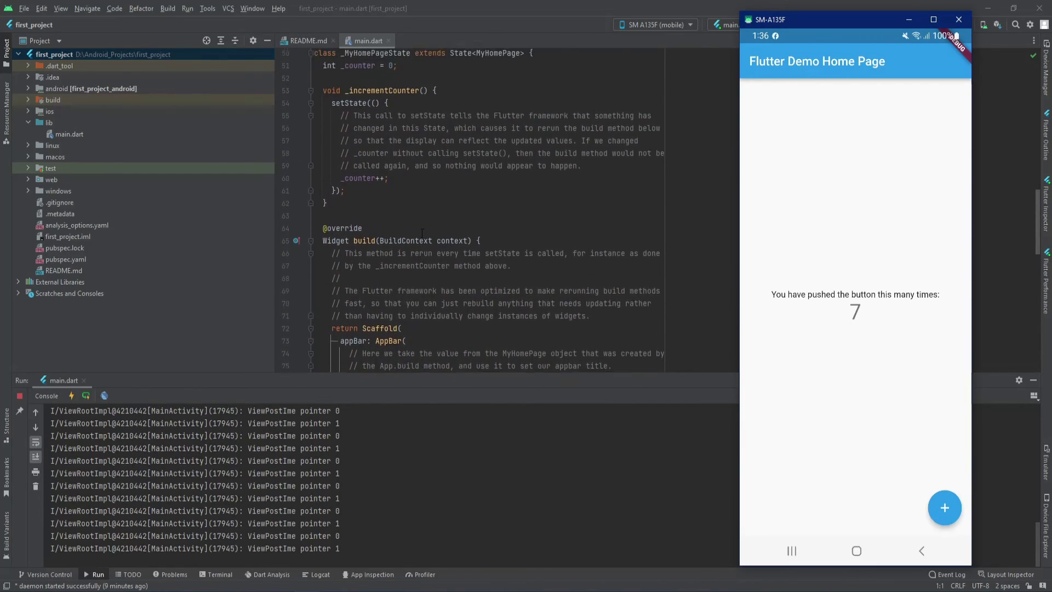
{"action": "scroll", "coordinate": [422, 233], "scroll_direction": "up", "scroll_amount": 2}
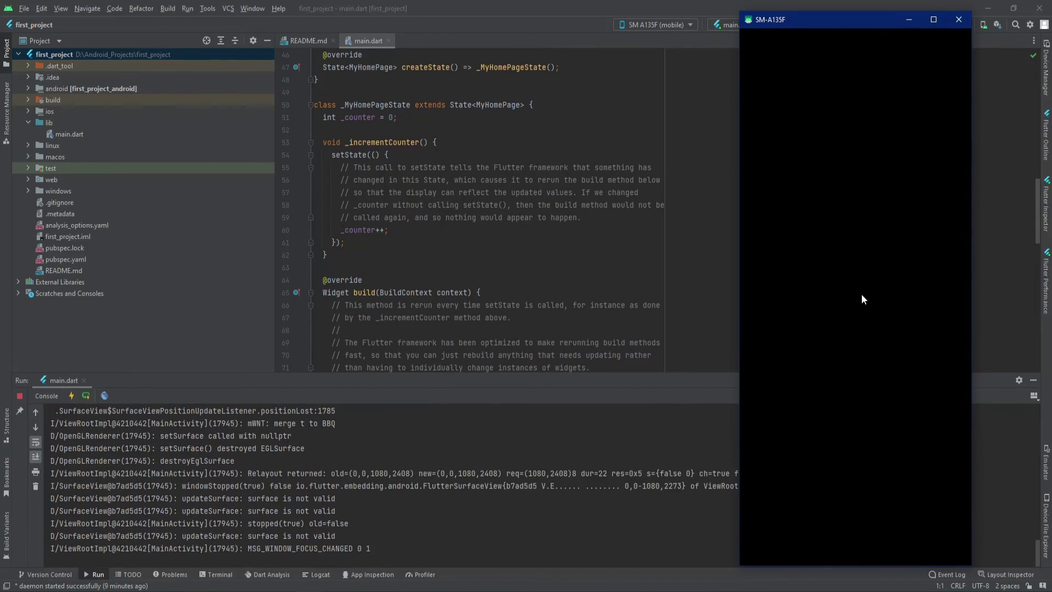
- Wake the mirrored phone's blank screen to show the running demo app again
{"action": "right_click", "coordinate": [861, 293]}
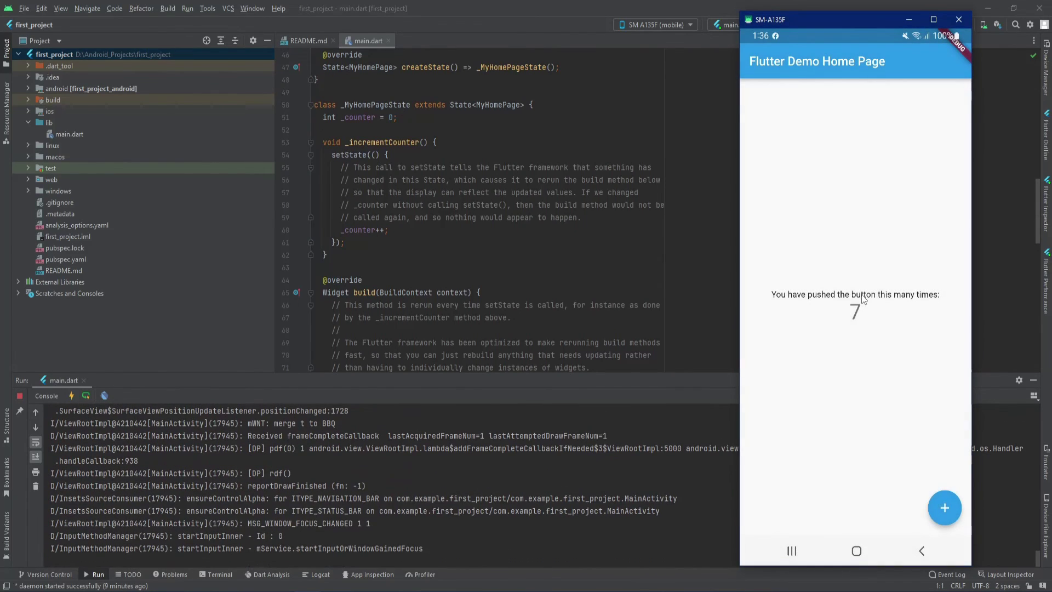